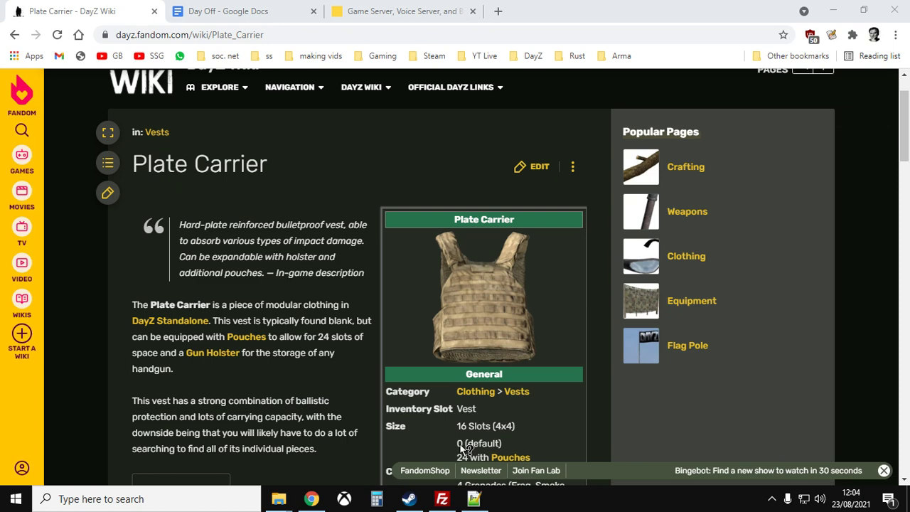
# - Switch from the Plate Carrier wiki page to types.xml in Notepad++
pyautogui.click(473, 498)
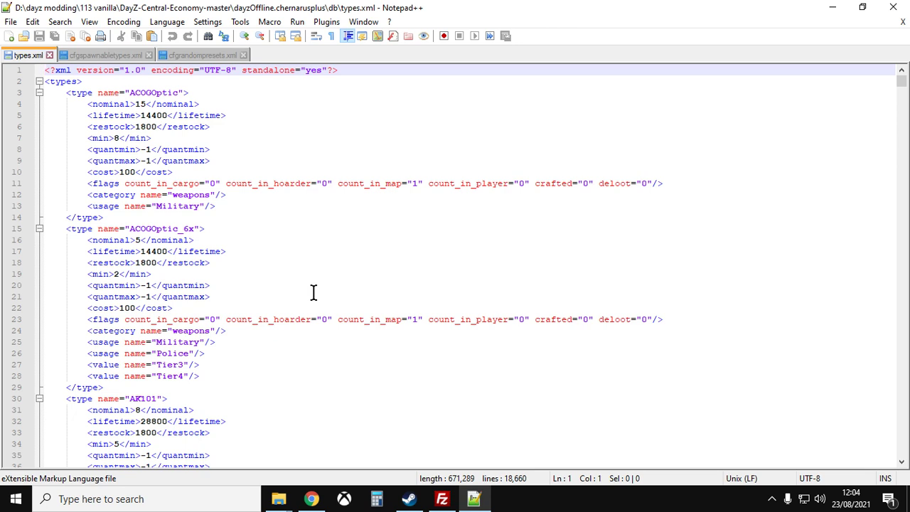
# - Search types.xml for 'carrier' and select the whole PlateCarrierVest type block
pyautogui.click(276, 118)
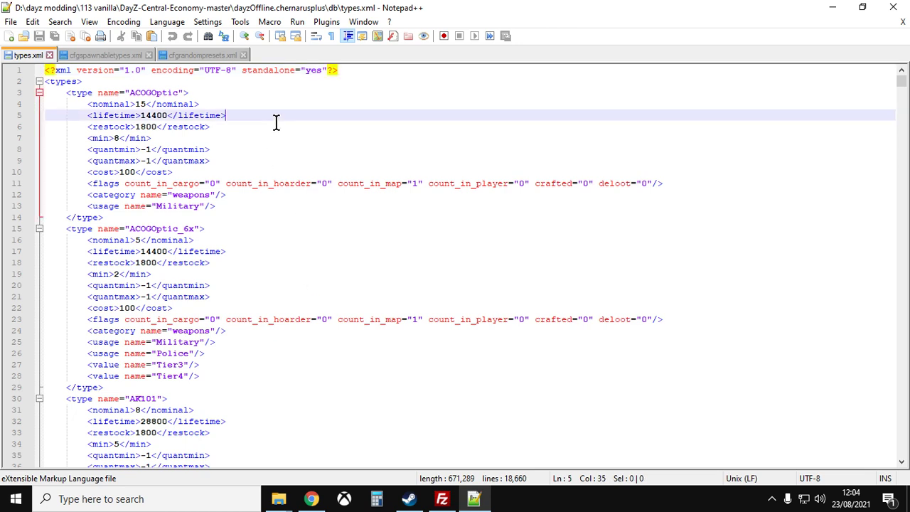
pyautogui.hotkey('ctrl', 'f')
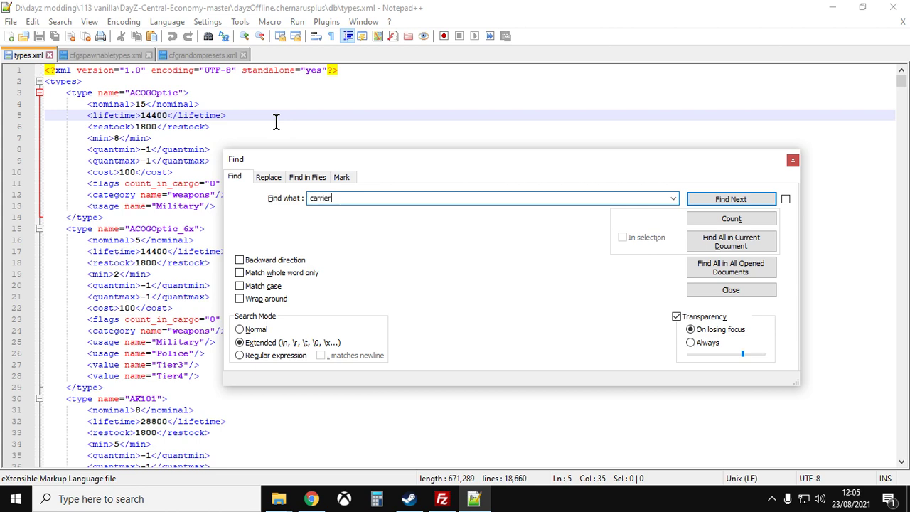
pyautogui.press('Return')
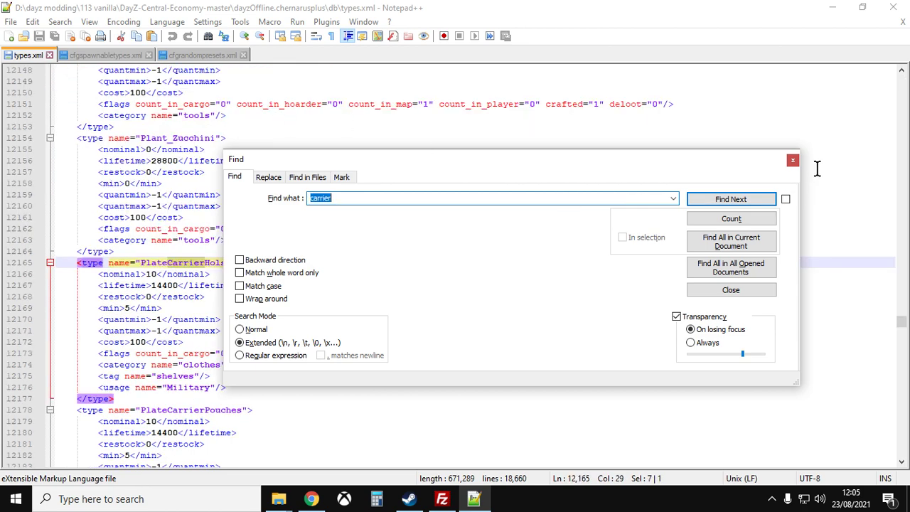
pyautogui.click(793, 160)
pyautogui.scroll(-3, 465, 190)
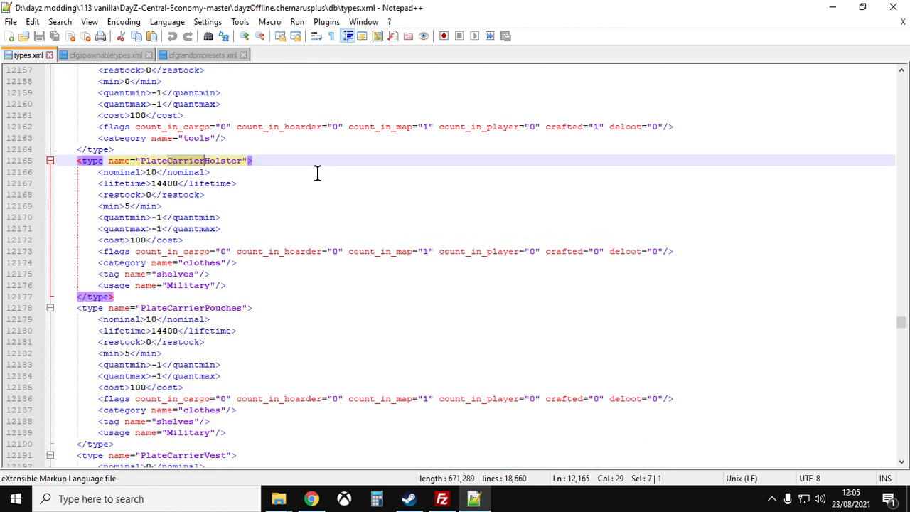
pyautogui.scroll(-1, 292, 263)
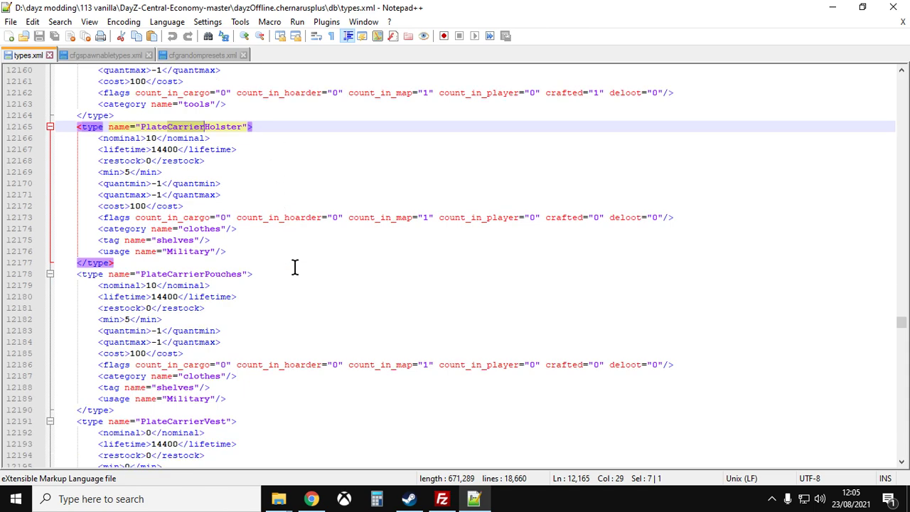
pyautogui.scroll(-6, 295, 267)
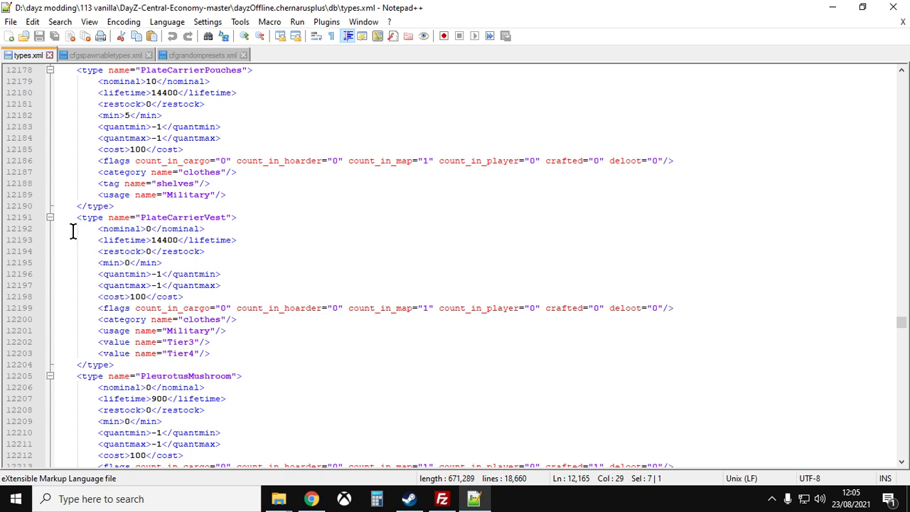
pyautogui.moveTo(73, 220); pyautogui.dragTo(268, 370)
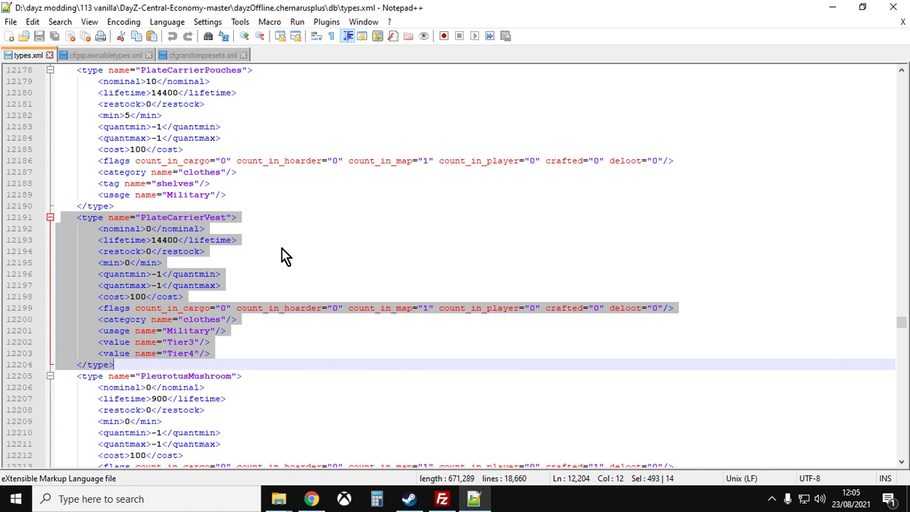
# - Change the PlateCarrierVest nominal from 0 to 10 and min from 0 to 8
pyautogui.click(256, 252)
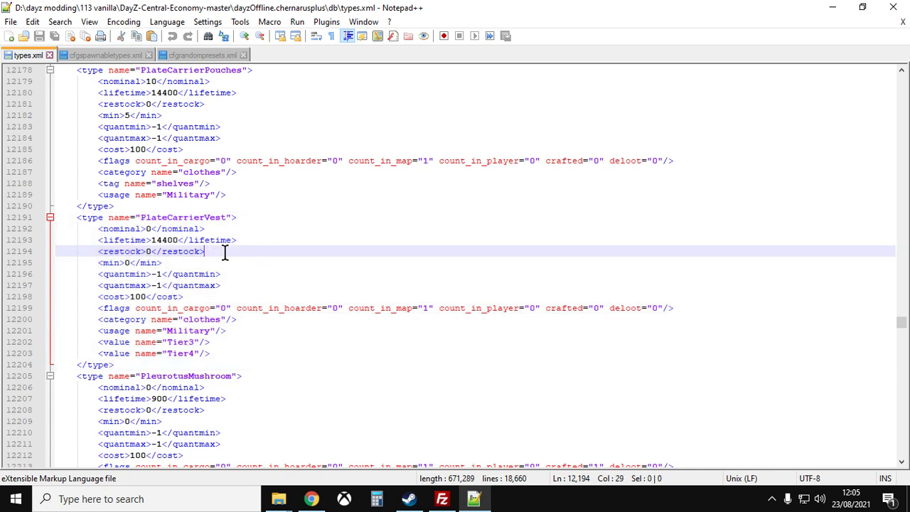
pyautogui.click(151, 229)
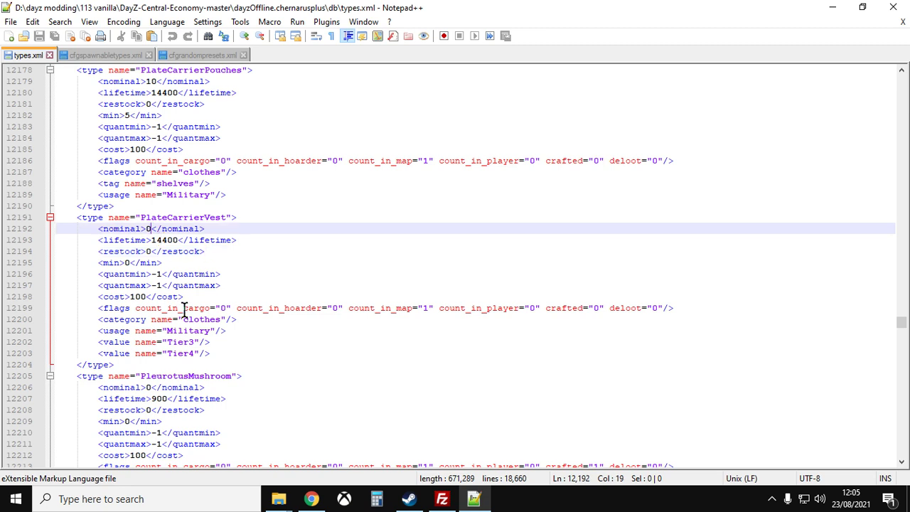
pyautogui.press('BackSpace')
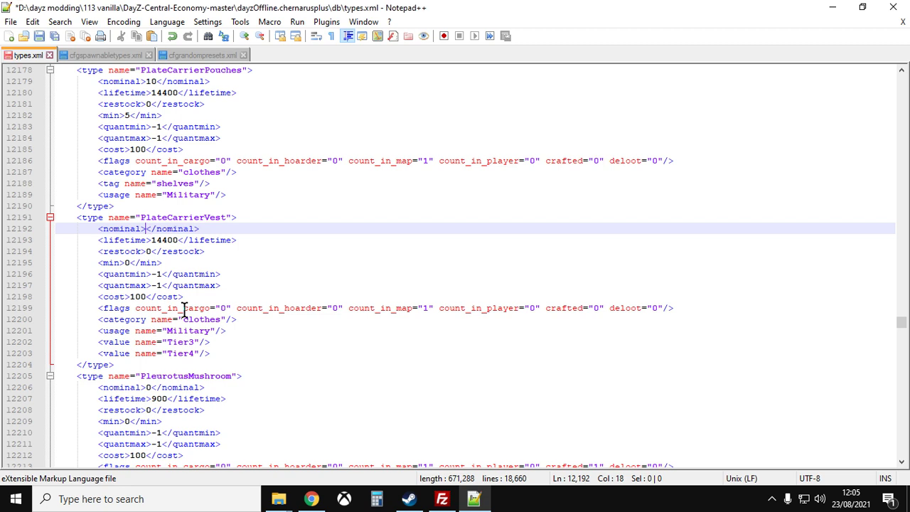
pyautogui.write('10')
pyautogui.click(131, 262)
pyautogui.press('BackSpace')
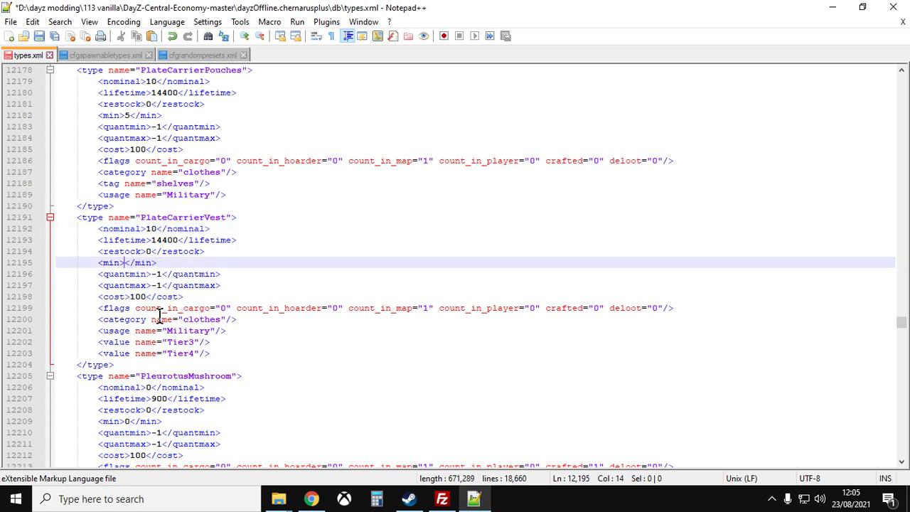
pyautogui.write('8')
# - Review the category, usage and value lines and place the caret after the usage line
pyautogui.click(415, 310)
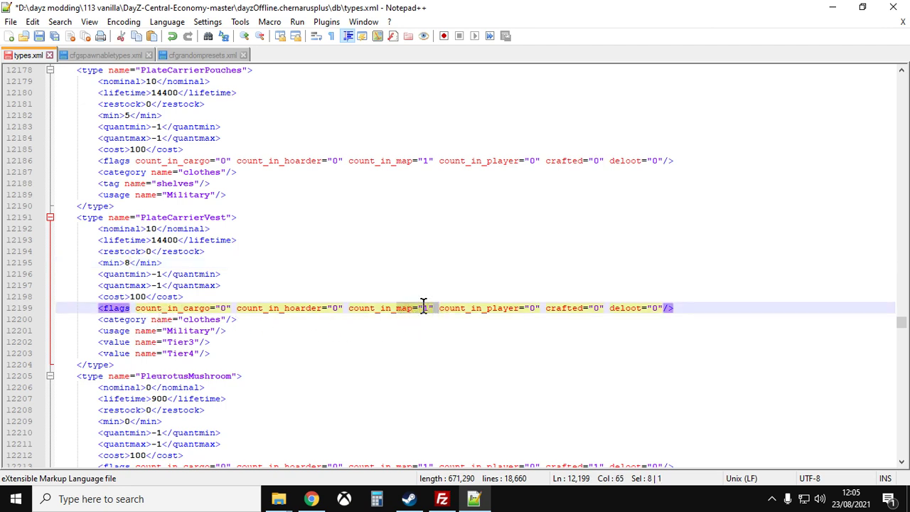
pyautogui.click(448, 278)
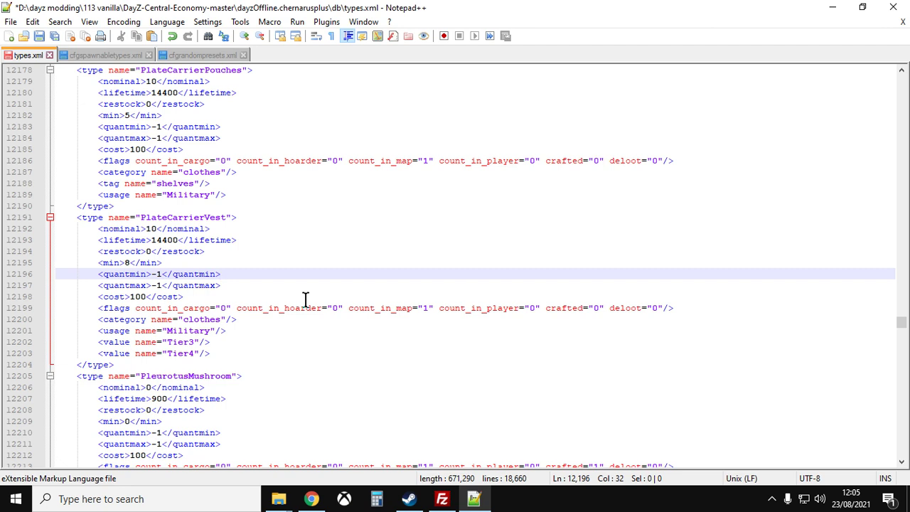
pyautogui.scroll(-1, 305, 299)
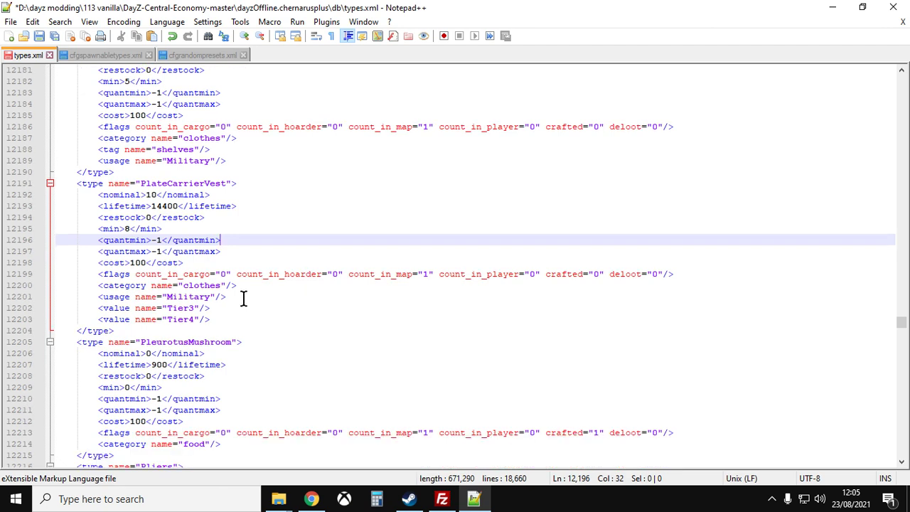
pyautogui.moveTo(247, 290); pyautogui.dragTo(239, 329)
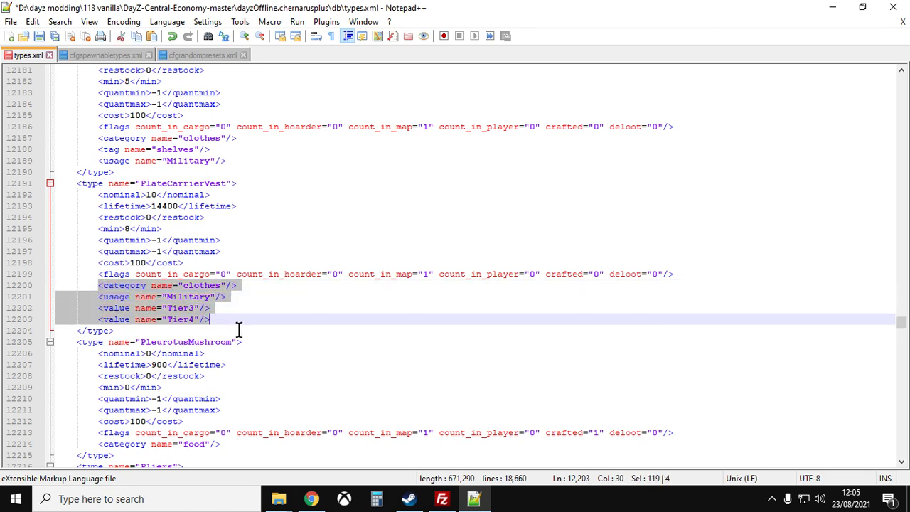
pyautogui.click(278, 313)
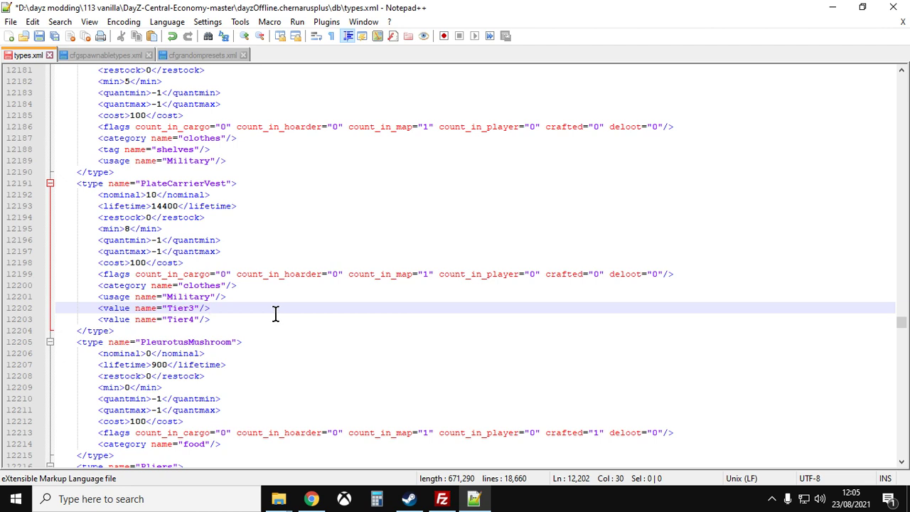
pyautogui.click(265, 304)
pyautogui.press('Return')
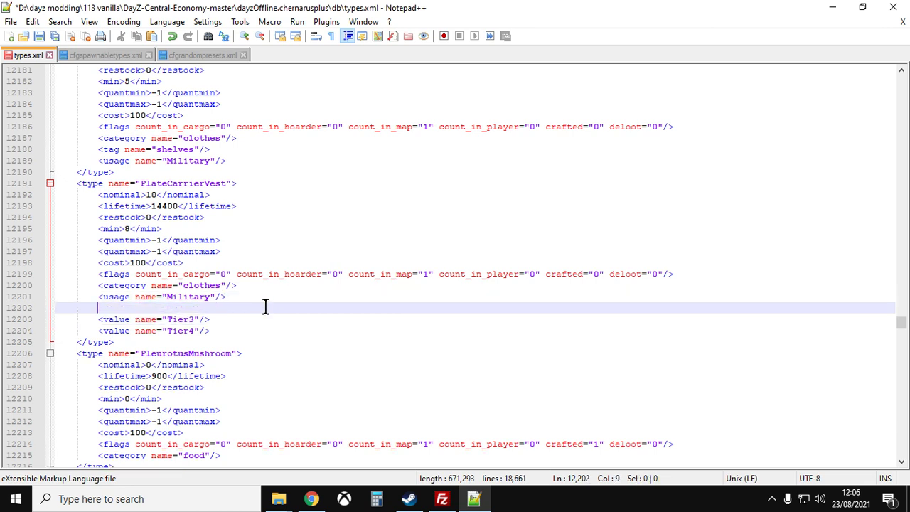
pyautogui.moveTo(239, 321); pyautogui.dragTo(106, 331)
pyautogui.rightClick(131, 321)
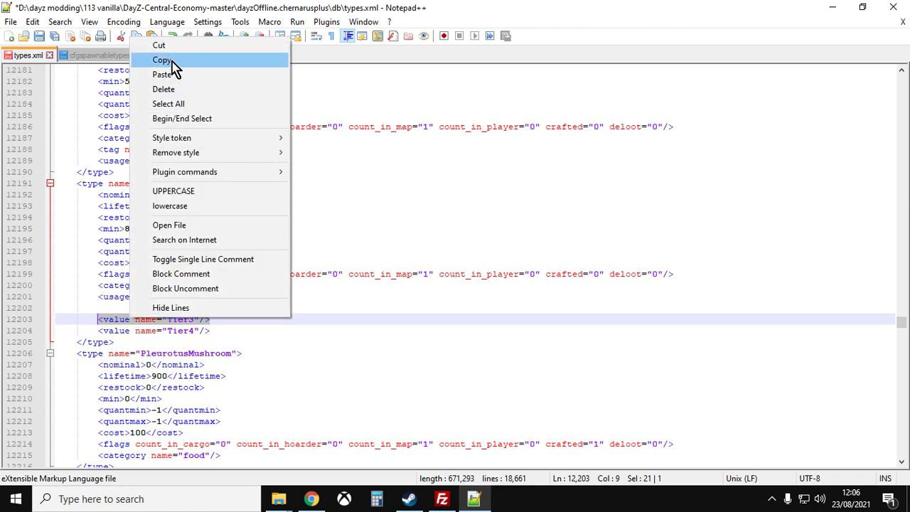
pyautogui.click(157, 59)
pyautogui.click(146, 308)
pyautogui.rightClick(146, 308)
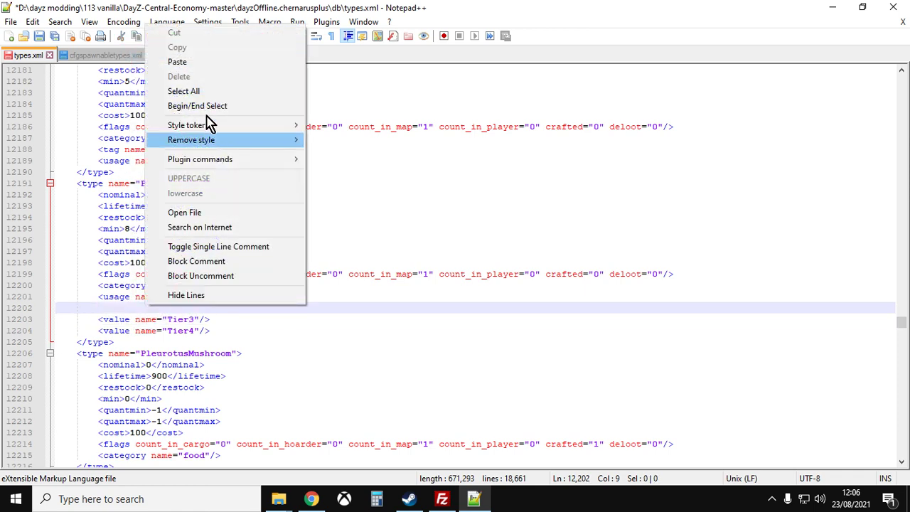
pyautogui.click(178, 62)
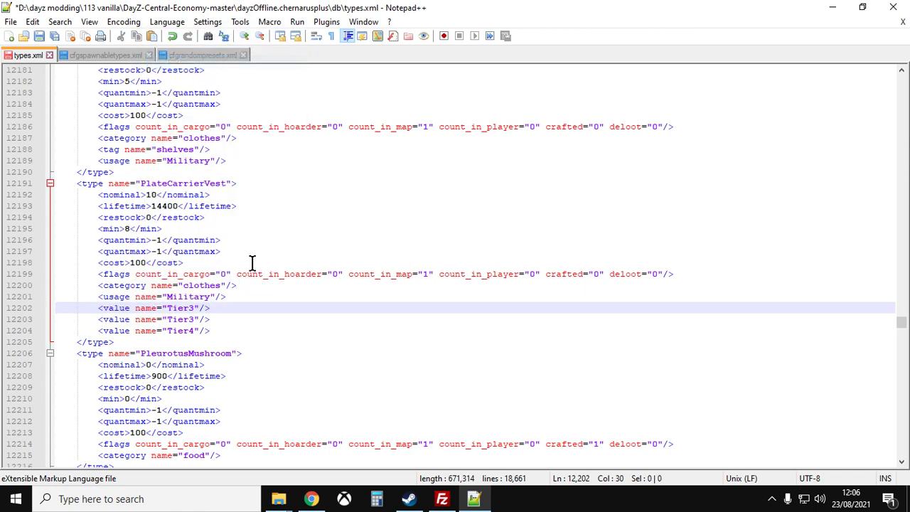
pyautogui.click(198, 309)
pyautogui.press('BackSpace')
pyautogui.write('2')
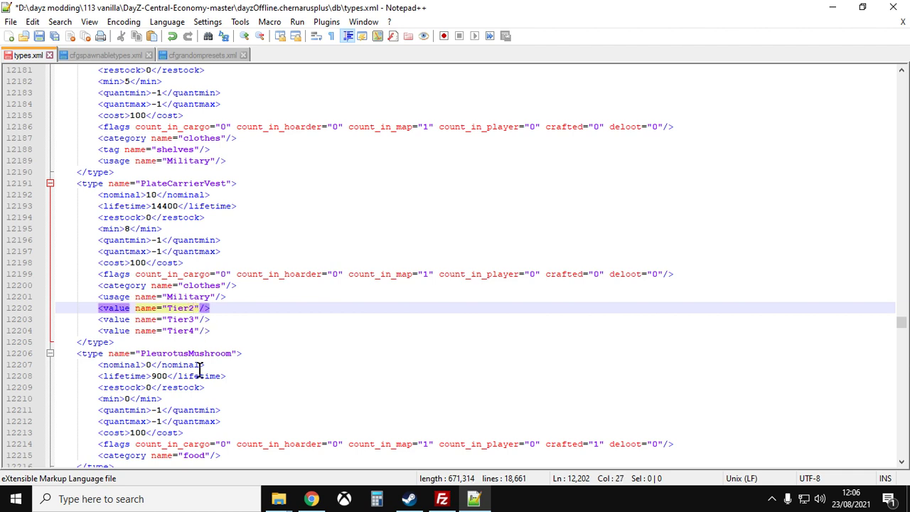
pyautogui.moveTo(227, 347); pyautogui.dragTo(120, 313)
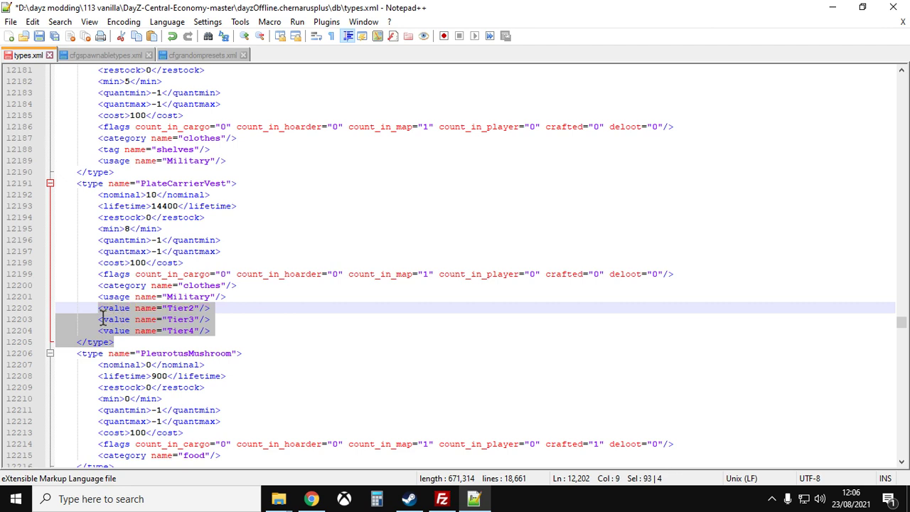
pyautogui.moveTo(235, 336); pyautogui.dragTo(98, 310)
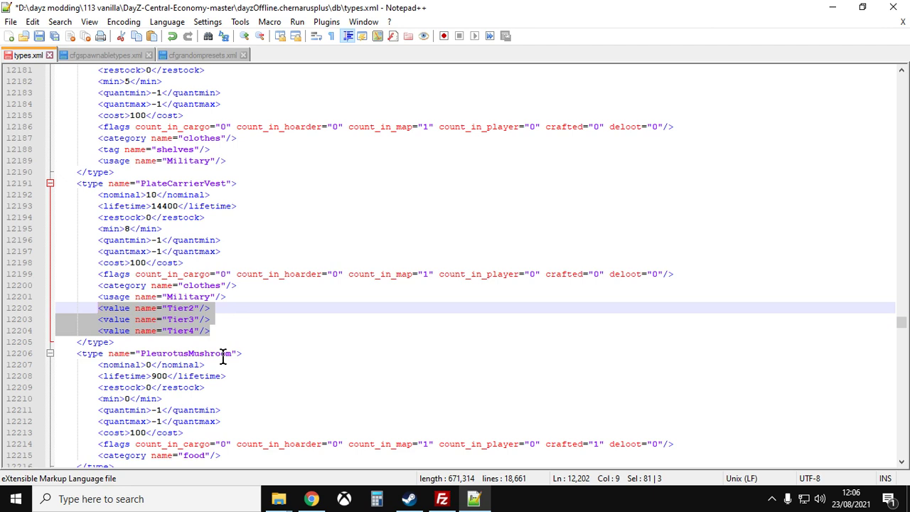
pyautogui.press('Right')
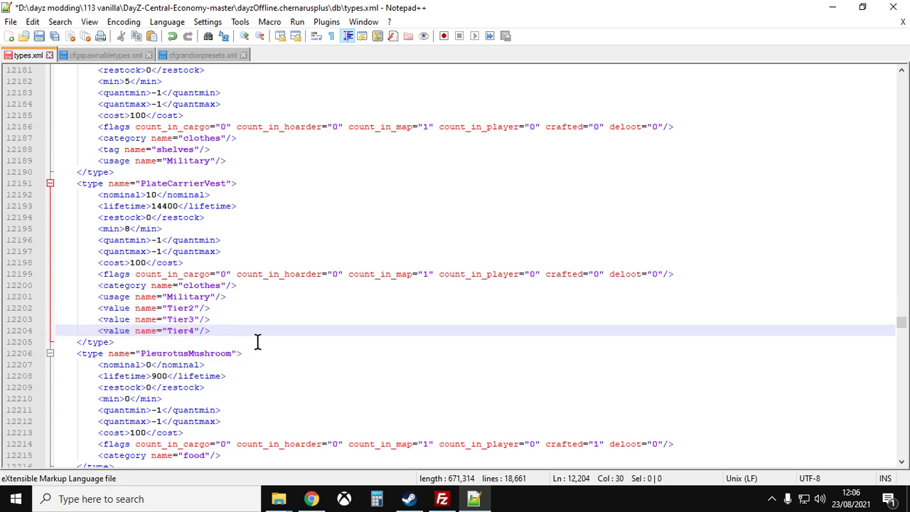
# - Copy the Industrial, Farm and Village usage lines from the Pliers entry
pyautogui.scroll(-2, 257, 342)
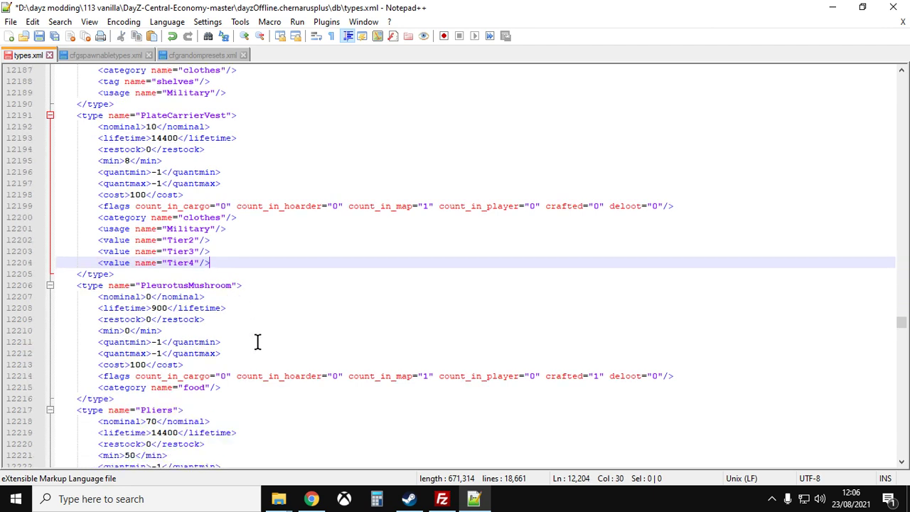
pyautogui.scroll(-3, 258, 342)
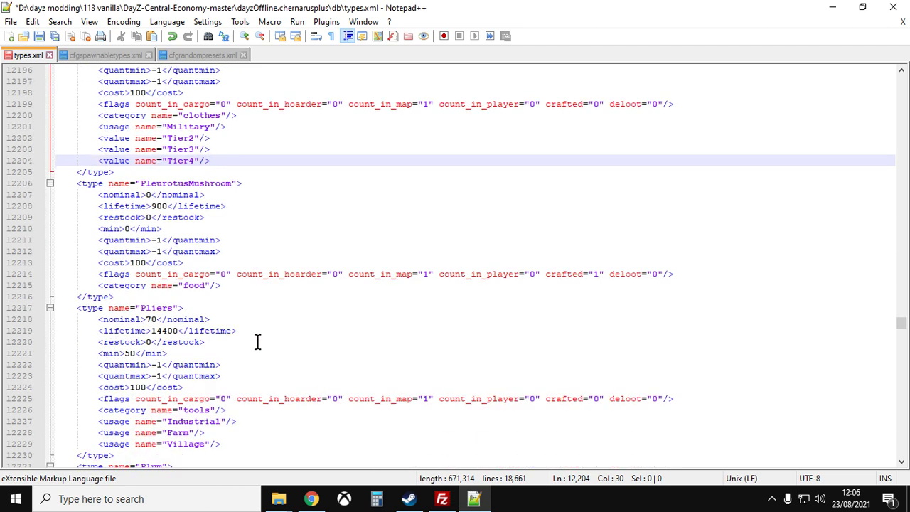
pyautogui.scroll(-1, 257, 342)
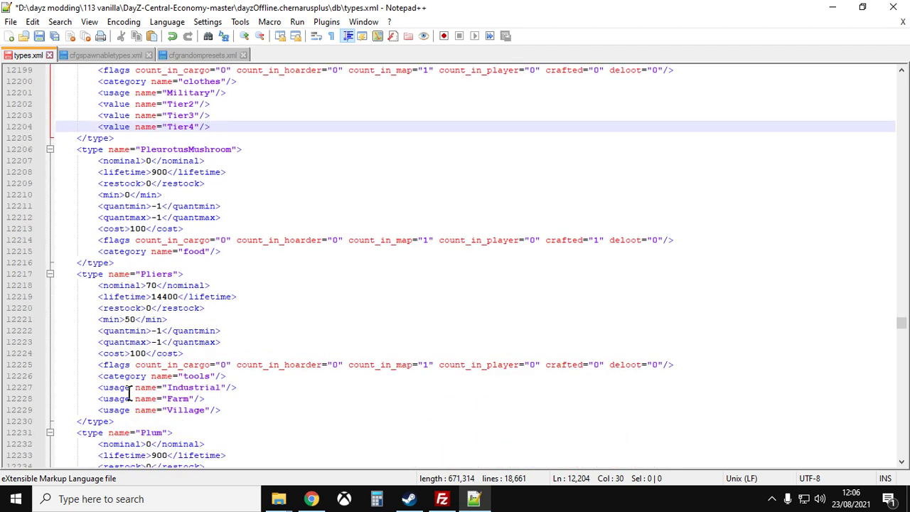
pyautogui.moveTo(248, 421); pyautogui.dragTo(87, 387)
pyautogui.rightClick(163, 414)
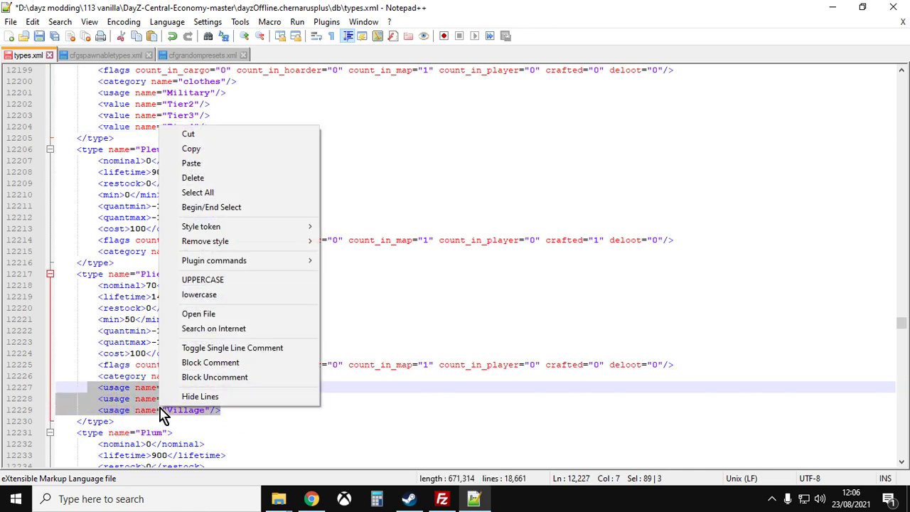
pyautogui.click(206, 151)
# - Paste those usage lines below Military in PlateCarrierVest and fix their indentation
pyautogui.scroll(3, 256, 274)
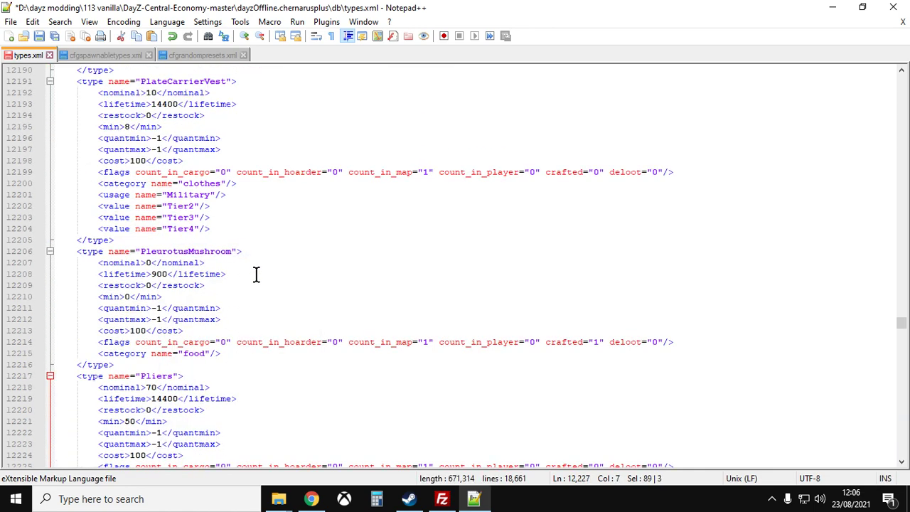
pyautogui.scroll(1, 256, 275)
pyautogui.click(269, 230)
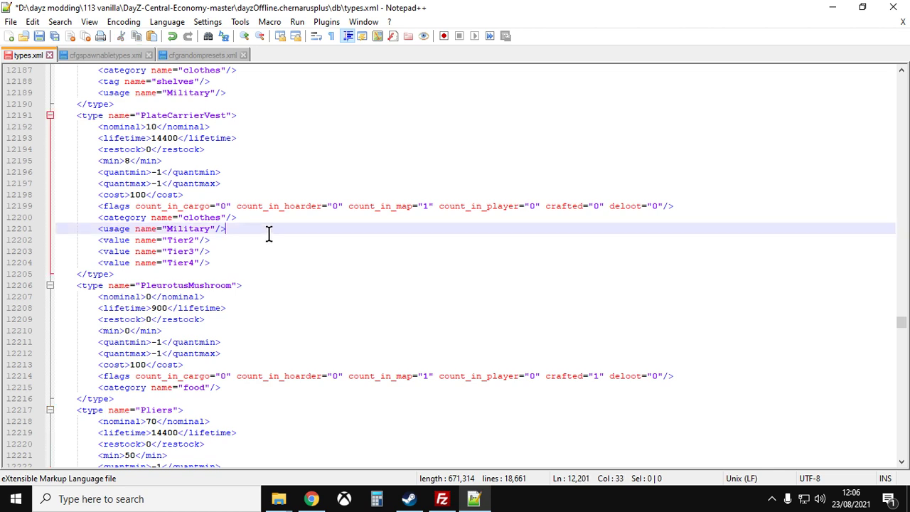
pyautogui.press('Return')
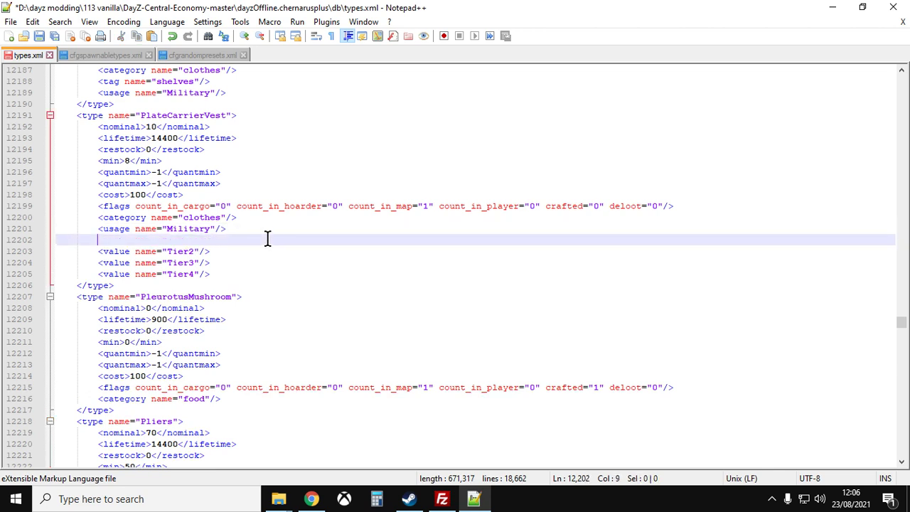
pyautogui.rightClick(186, 252)
pyautogui.click(234, 242)
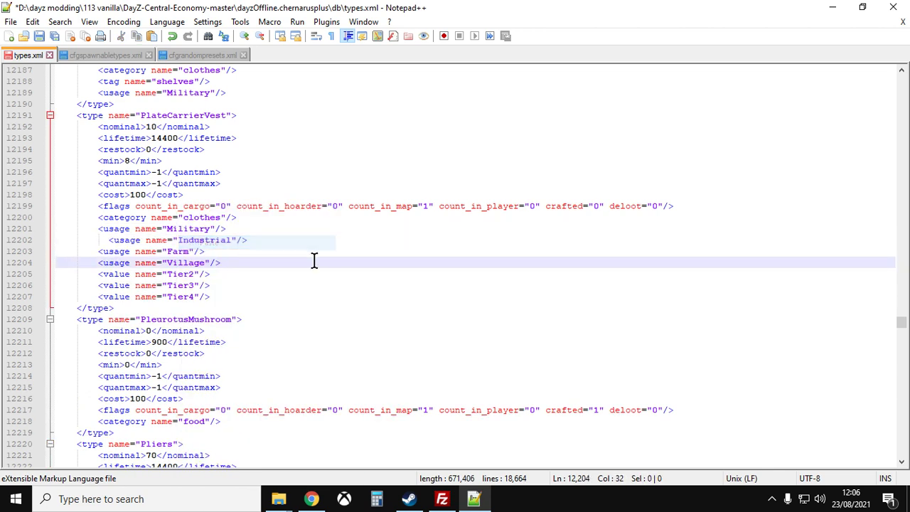
pyautogui.click(109, 241)
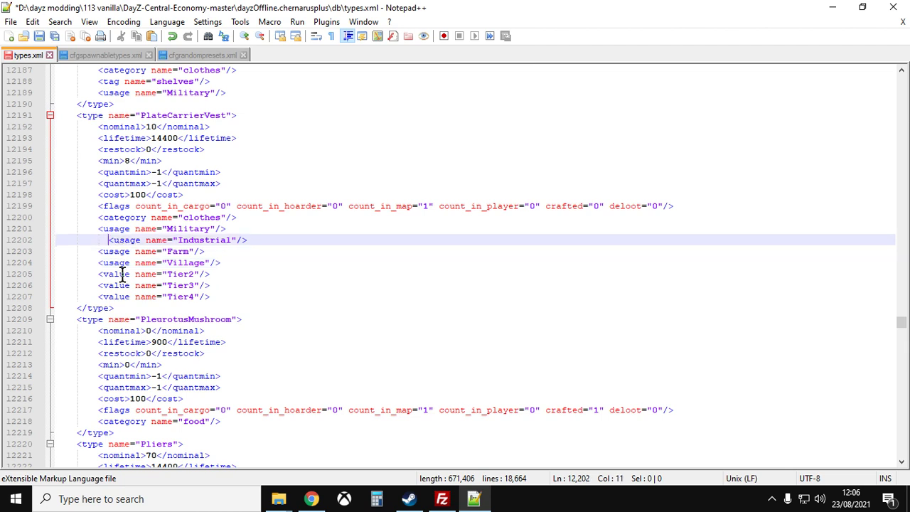
pyautogui.press('BackSpace')
pyautogui.press('BackSpace')
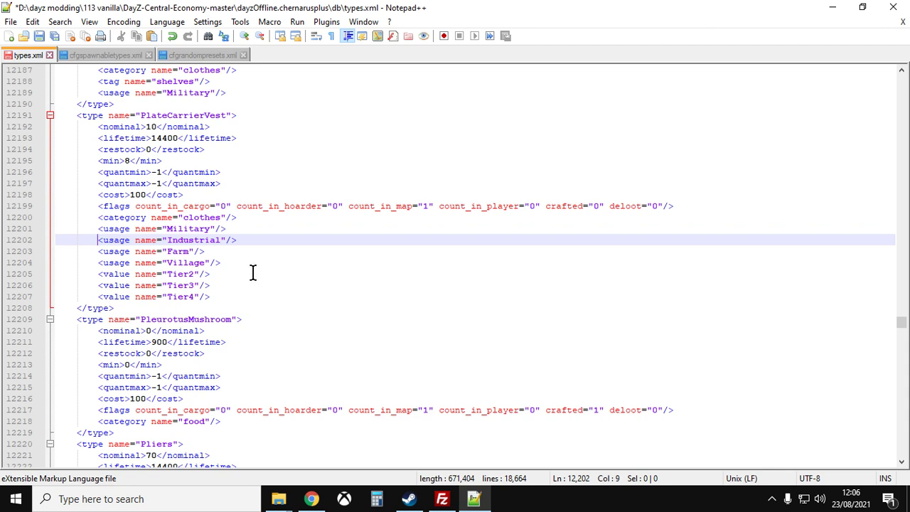
pyautogui.moveTo(252, 273); pyautogui.dragTo(88, 254)
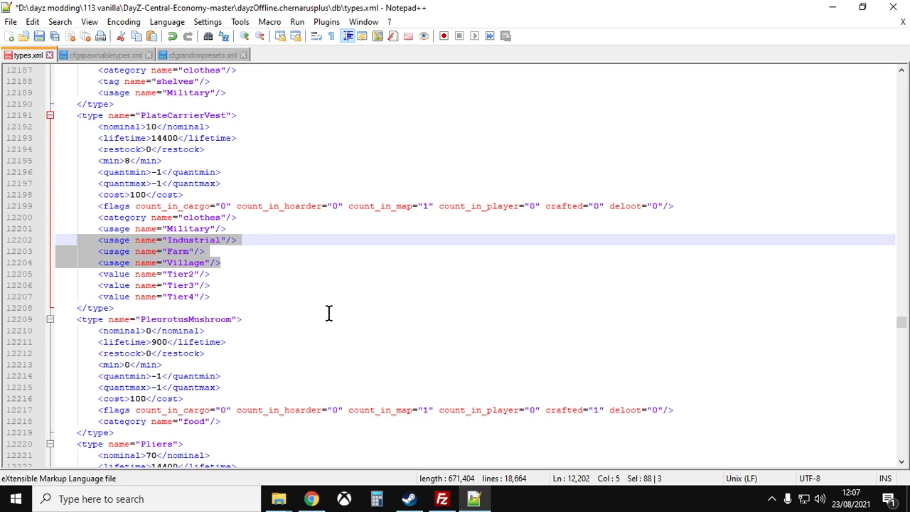
# - Delete the pasted usage lines and the Tier2 value line from PlateCarrierVest
pyautogui.press('Delete')
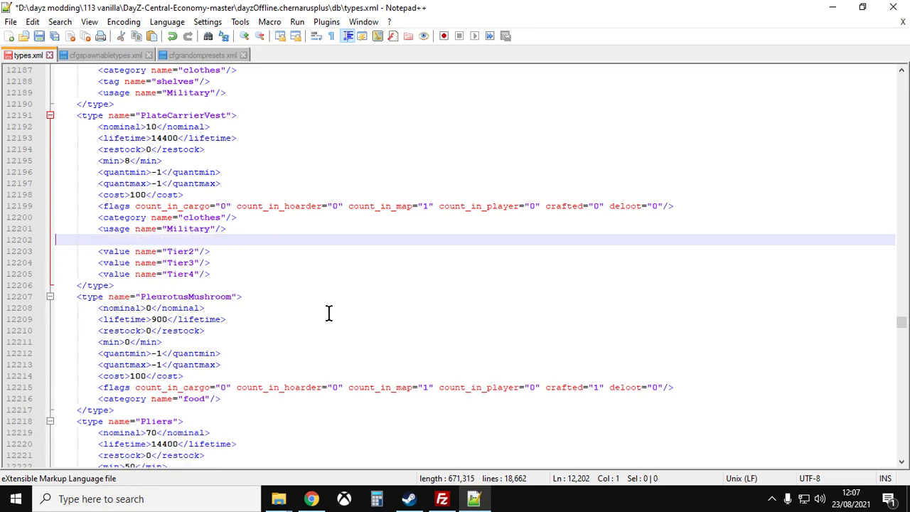
pyautogui.press('BackSpace')
pyautogui.moveTo(242, 247); pyautogui.dragTo(80, 250)
pyautogui.press('Delete')
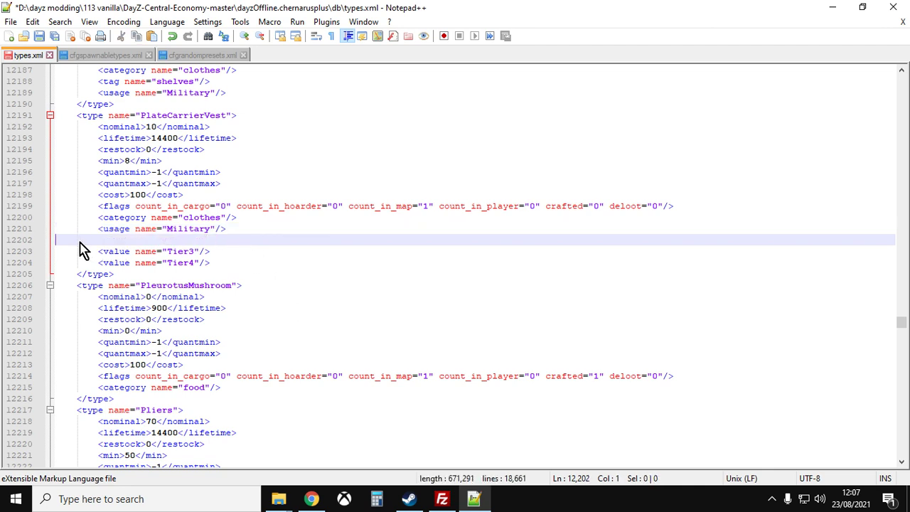
pyautogui.press('BackSpace')
pyautogui.press('BackSpace')
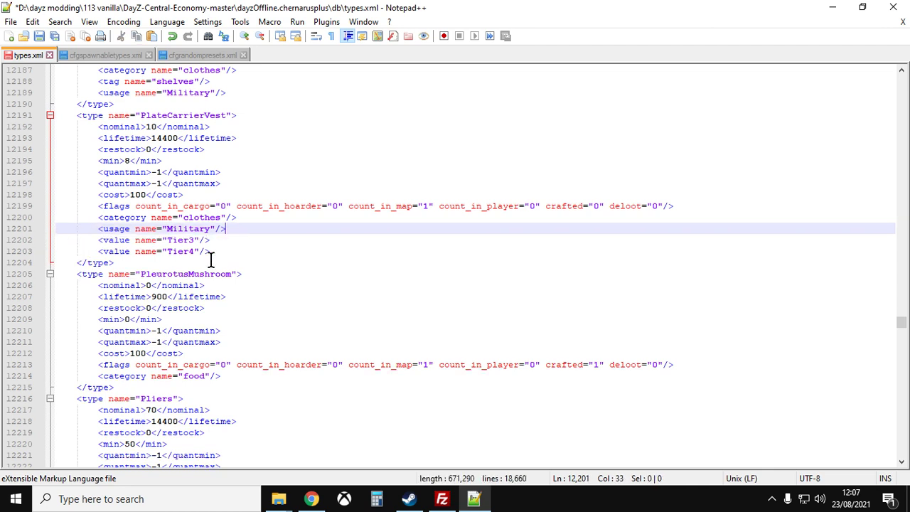
pyautogui.scroll(5, 212, 263)
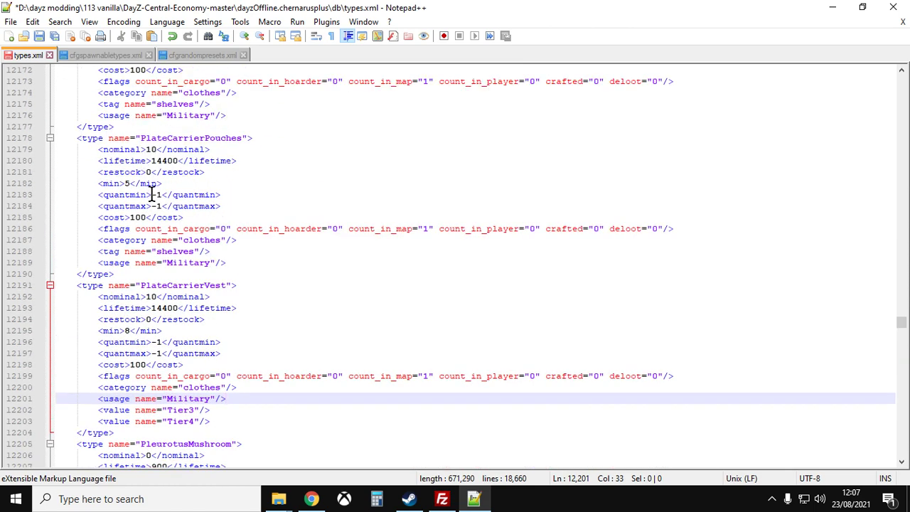
# - Check PlateCarrierHolster's count_in_map setting, then bring cfgspawnabletypes.xml to the front
pyautogui.scroll(4, 214, 209)
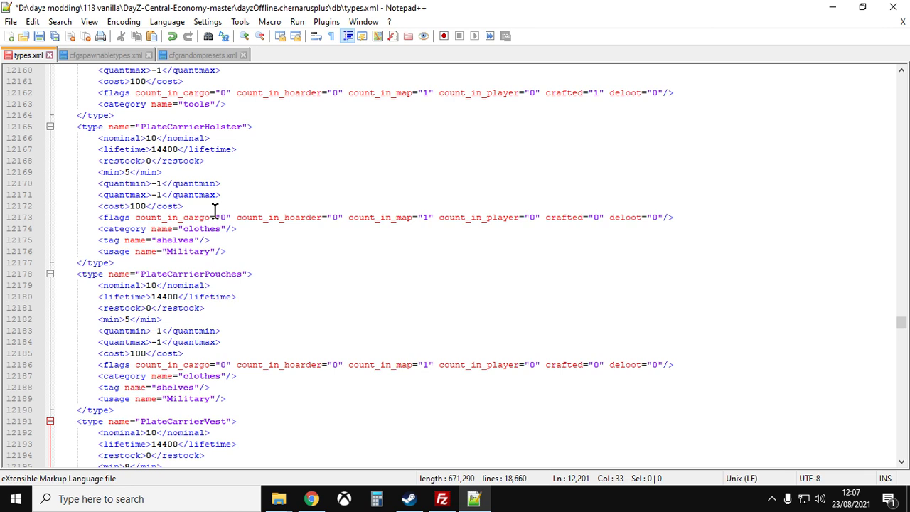
pyautogui.moveTo(439, 218); pyautogui.dragTo(386, 219)
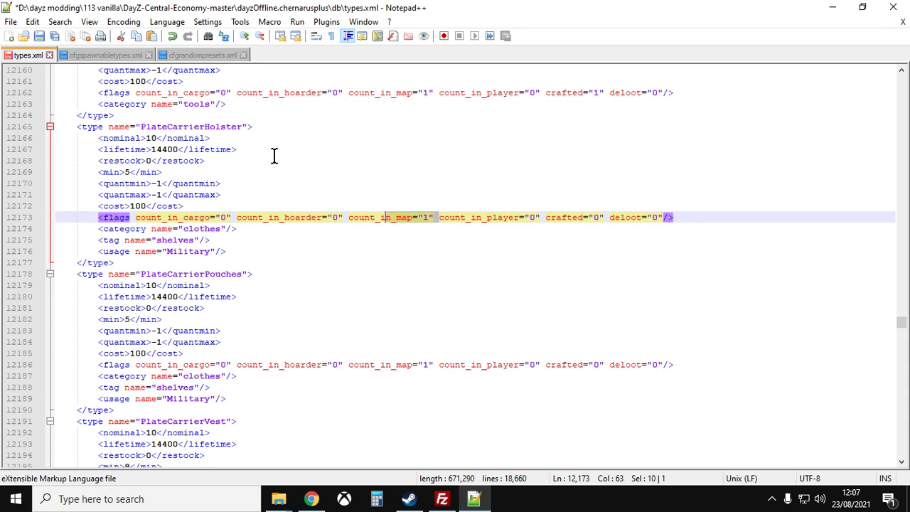
pyautogui.click(275, 240)
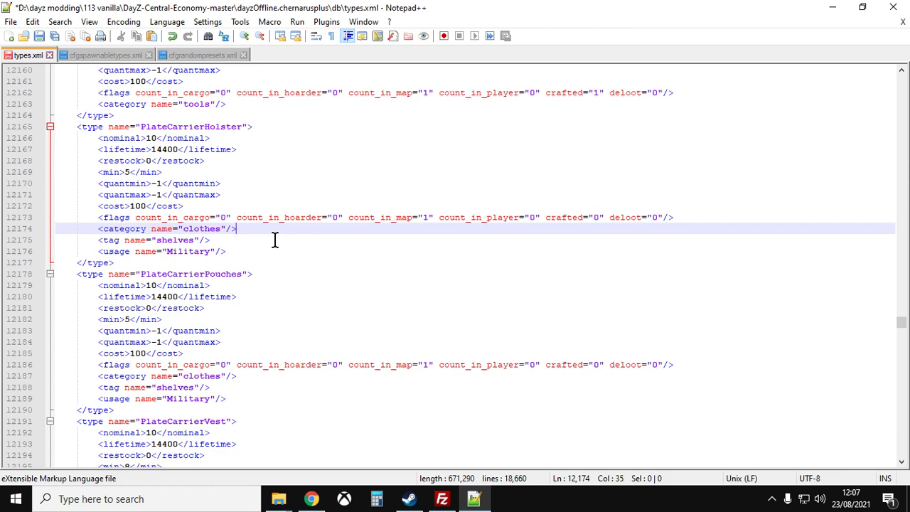
pyautogui.scroll(-4, 274, 240)
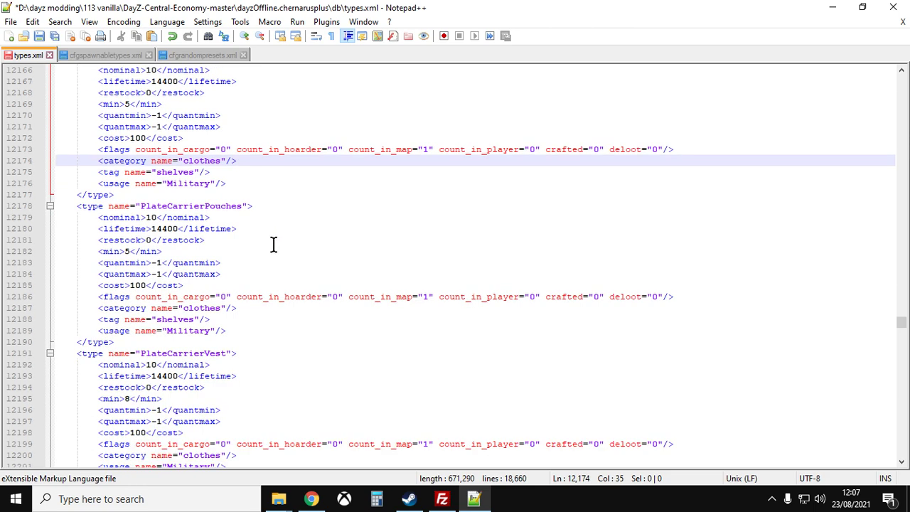
pyautogui.scroll(-1, 273, 247)
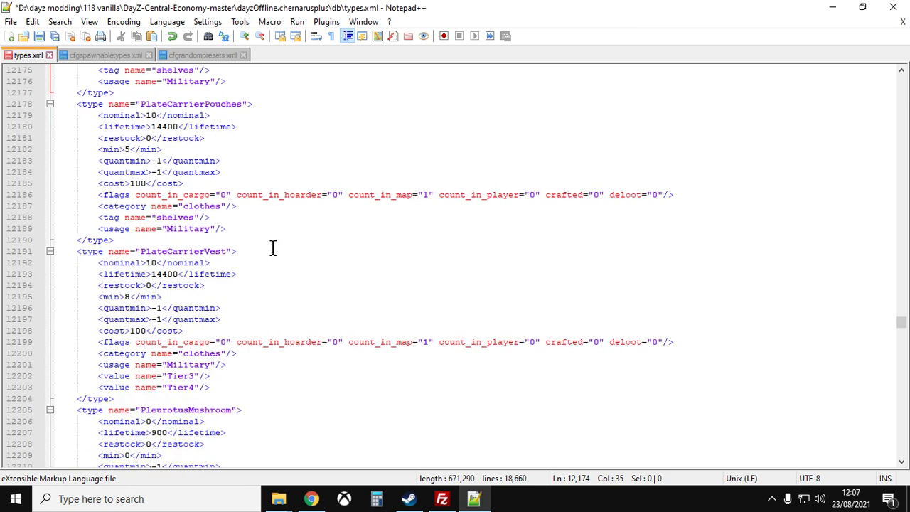
pyautogui.click(110, 56)
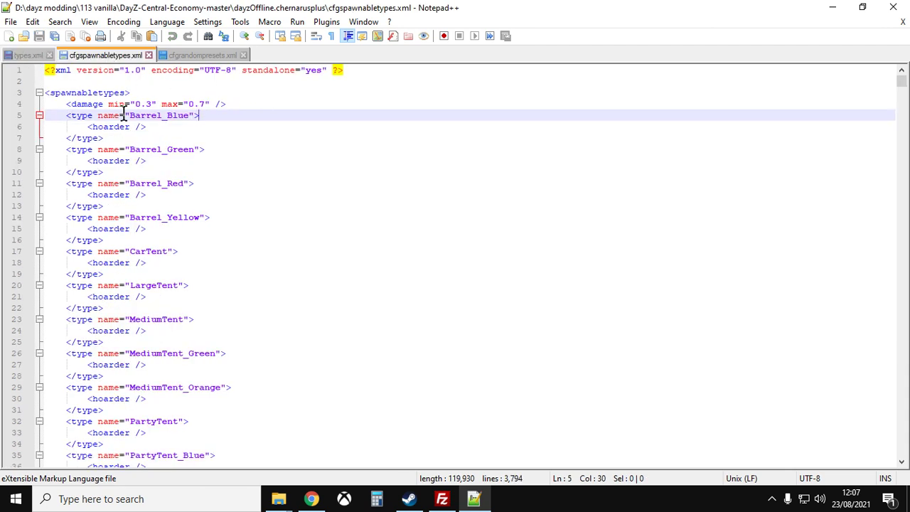
# - Highlight the damage min/max line, then bring cfgrandompresets.xml to the front
pyautogui.press('Up')
pyautogui.press('Home')
pyautogui.hotkey('shift', 'End')
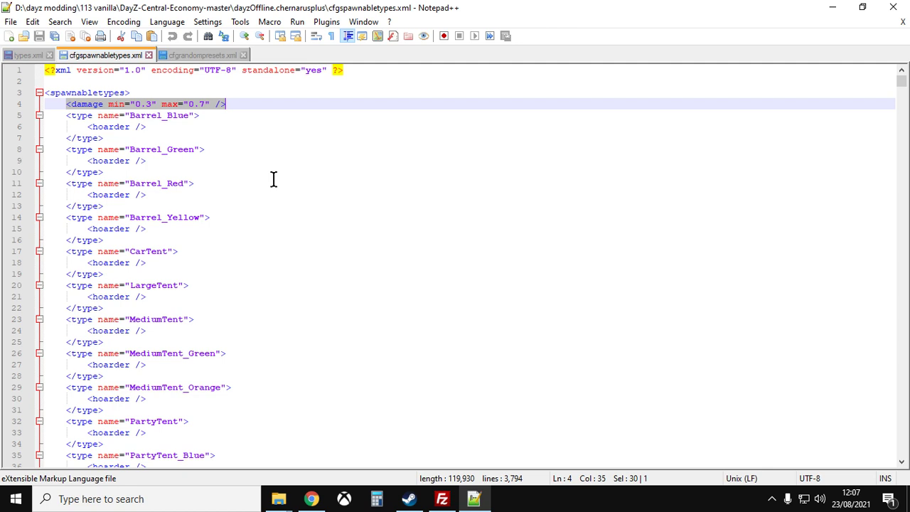
pyautogui.click(154, 104)
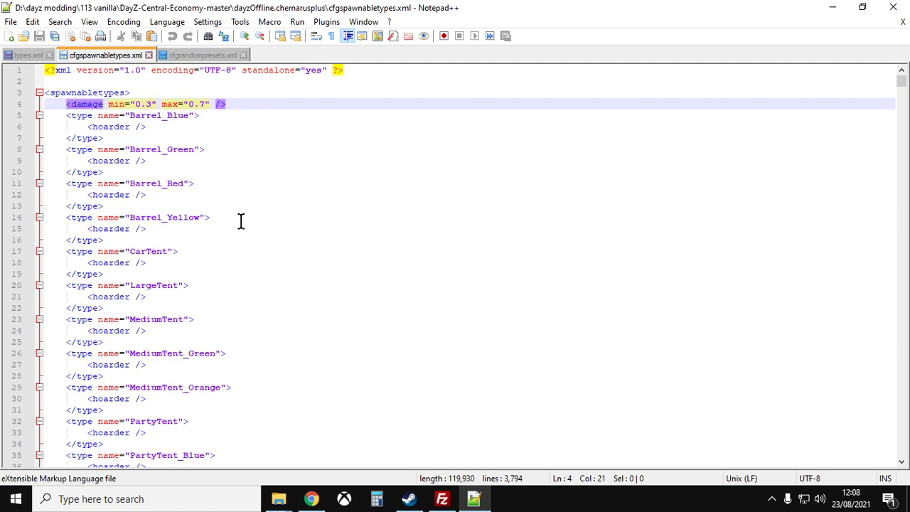
pyautogui.click(198, 55)
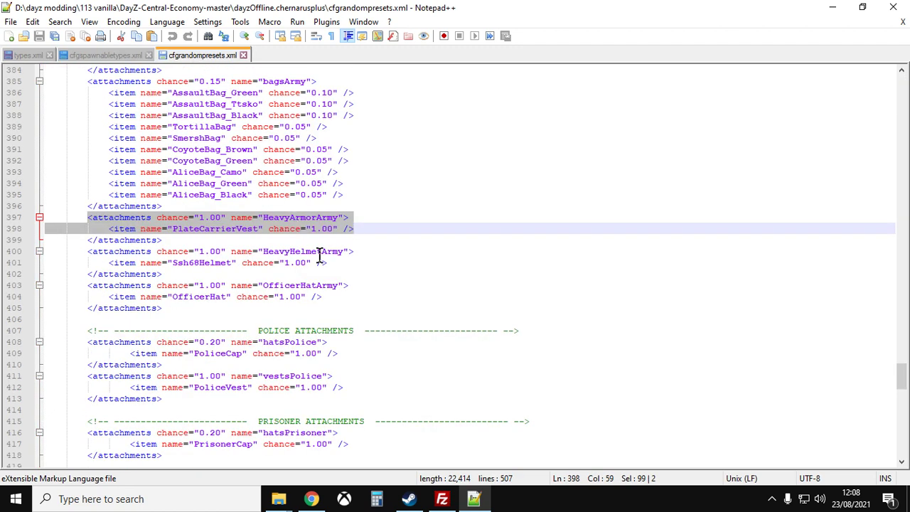
# - Select lines 397–398, the HeavyArmorArmy attachment entry containing PlateCarrierVest
pyautogui.press('Right')
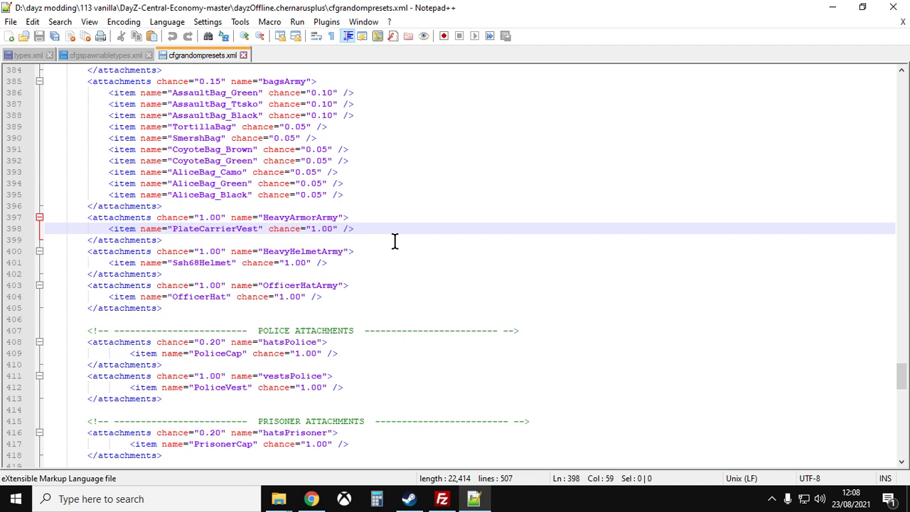
pyautogui.moveTo(351, 229); pyautogui.dragTo(86, 219)
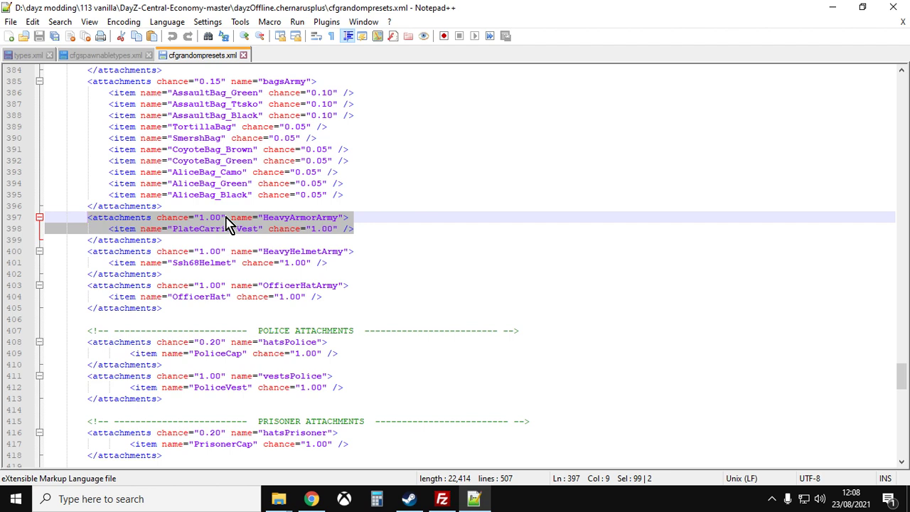
# - Return to types.xml and review PlateCarrierVest's nominal 10, lifetime 14400, restock 0 and min 8 lines
pyautogui.click(28, 55)
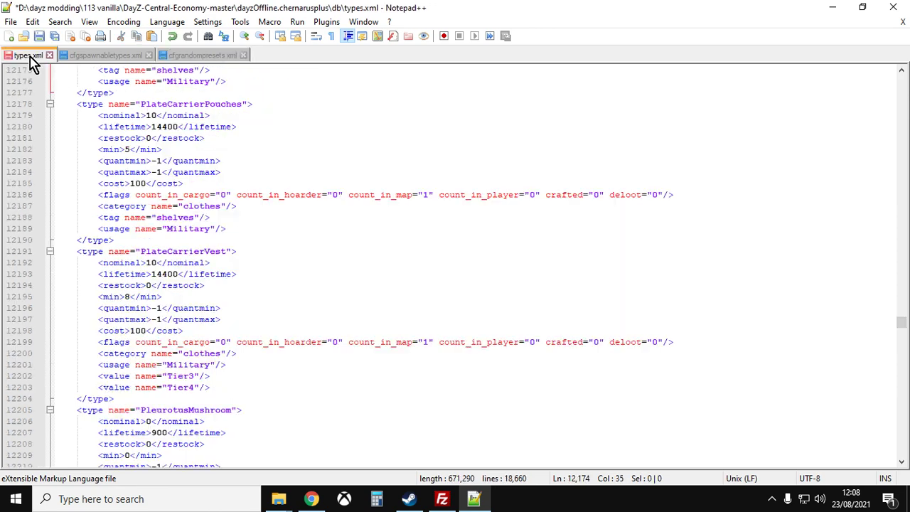
pyautogui.scroll(-2, 254, 265)
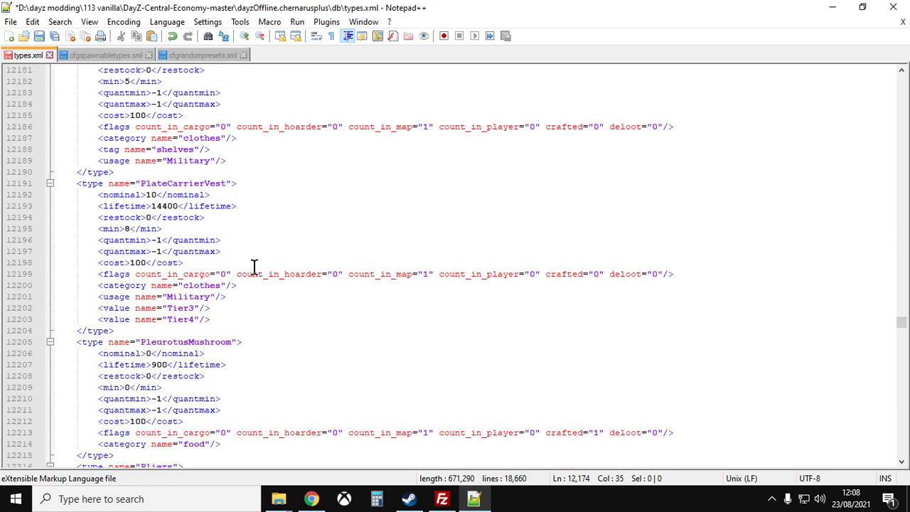
pyautogui.scroll(4, 254, 266)
pyautogui.scroll(3, 254, 266)
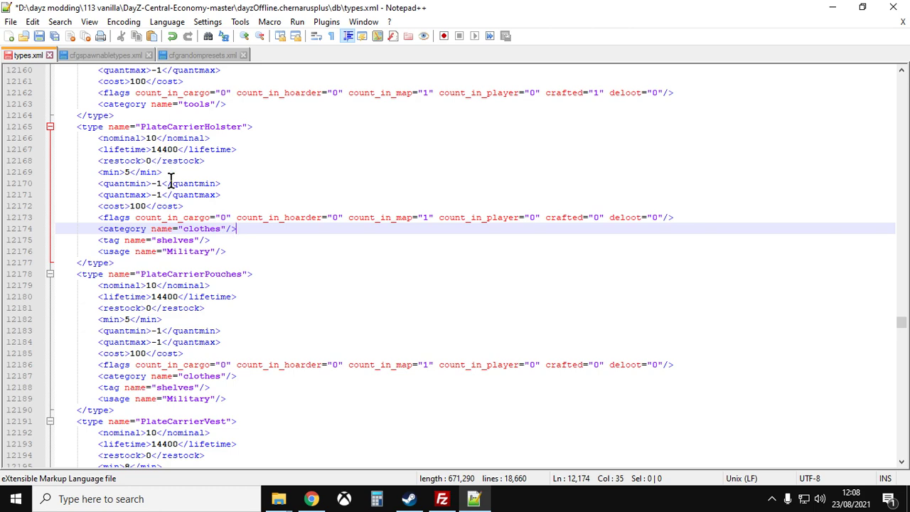
pyautogui.scroll(-5, 206, 242)
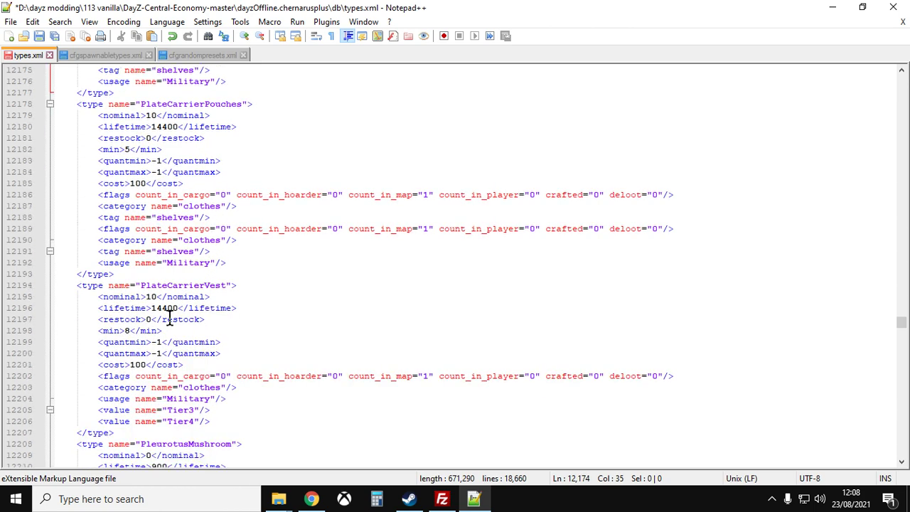
pyautogui.moveTo(99, 262); pyautogui.dragTo(216, 302)
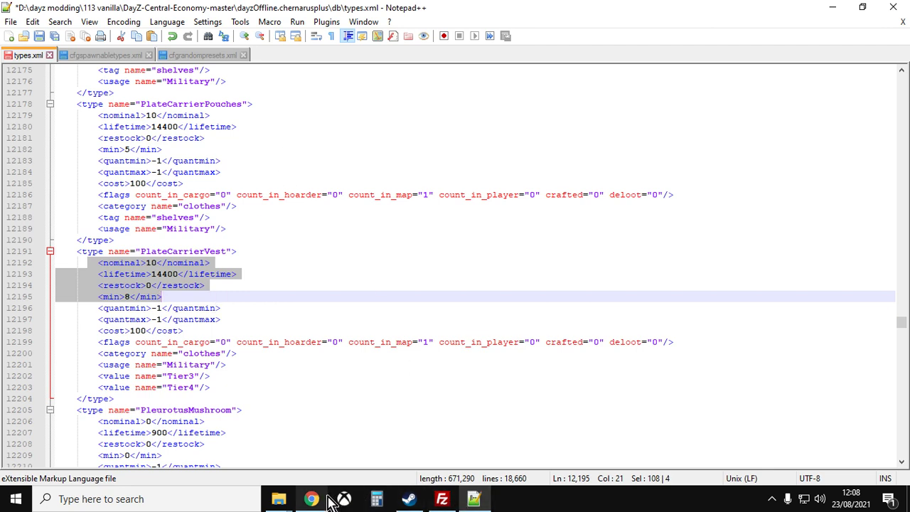
pyautogui.press('End')
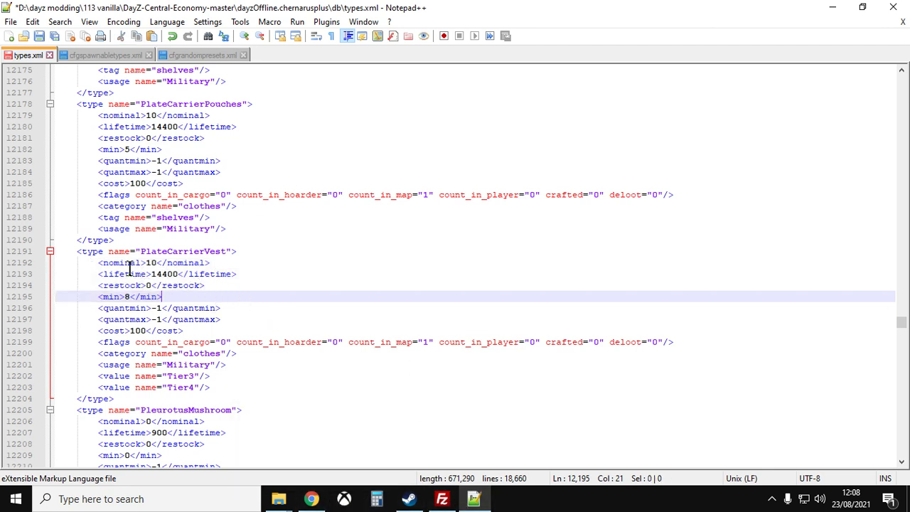
pyautogui.click(125, 264)
pyautogui.click(266, 254)
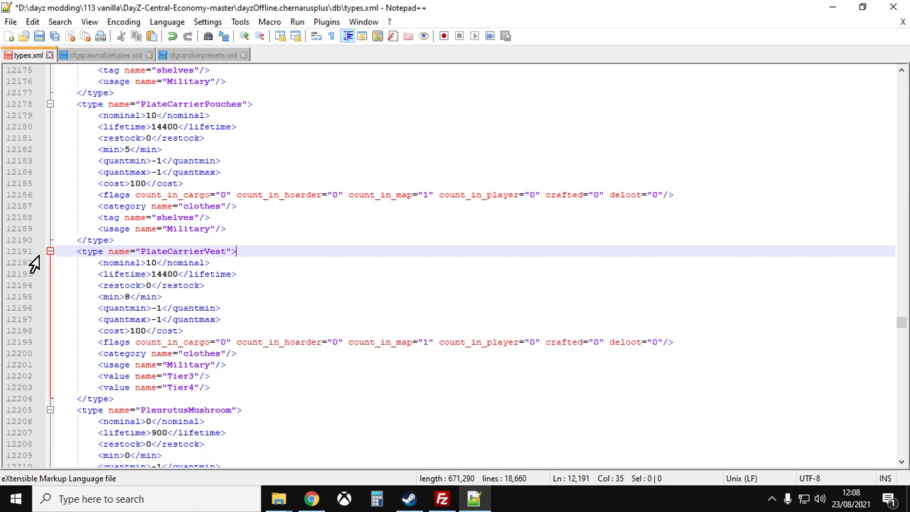
# - Go to the Nitrado DayZ server dashboard in Chrome and open its File Browser
pyautogui.click(313, 501)
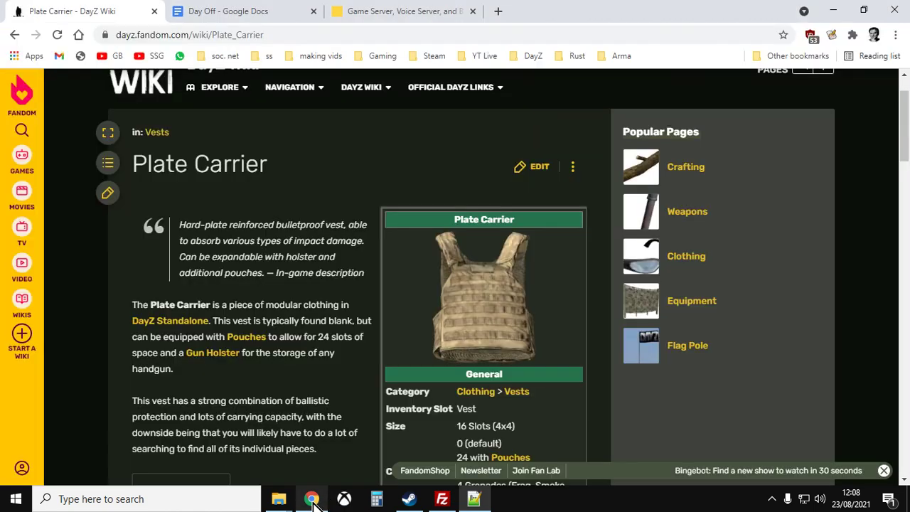
pyautogui.click(367, 17)
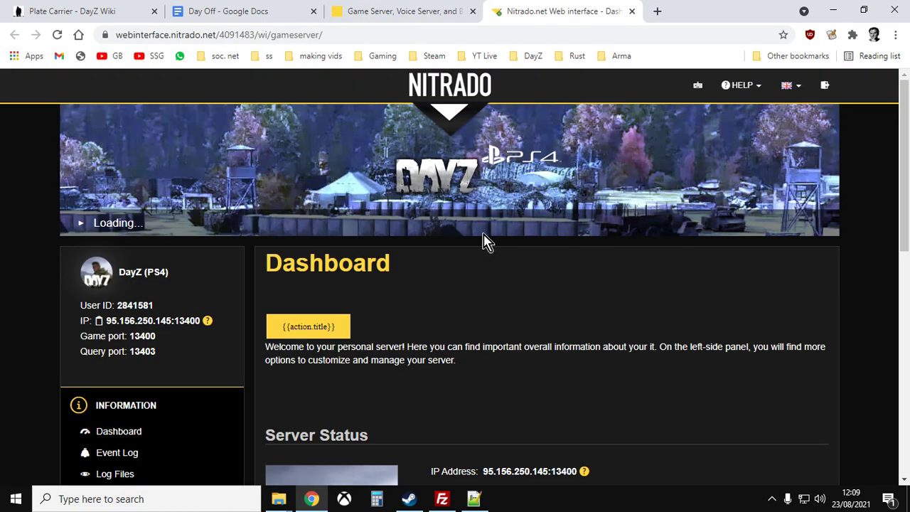
pyautogui.scroll(-5, 234, 278)
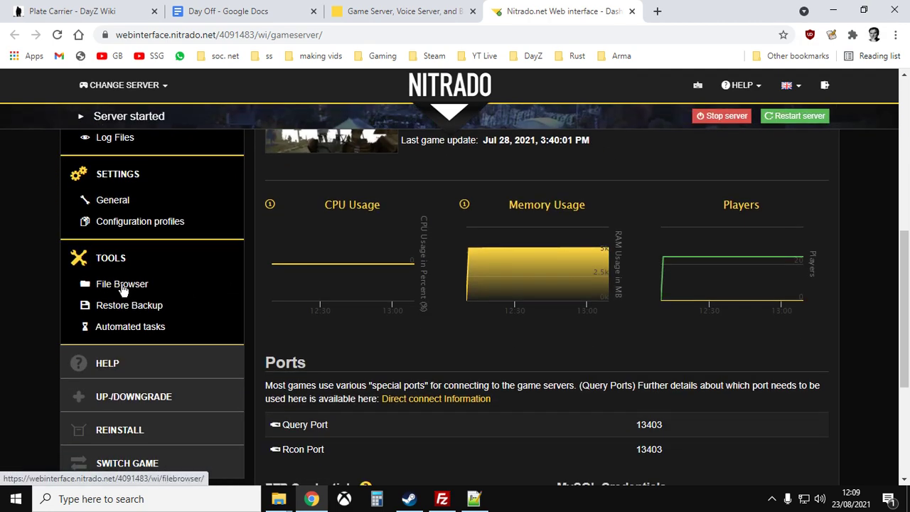
pyautogui.click(123, 288)
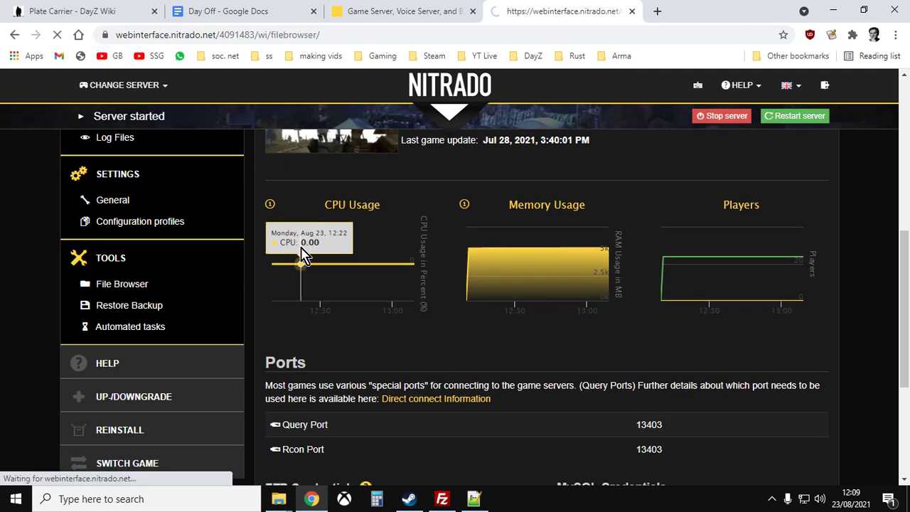
# - Open types.xml from dayzps_missions > dayzOffline.chernarusplus > db in Nitrado's Edit file page
pyautogui.scroll(-3, 479, 262)
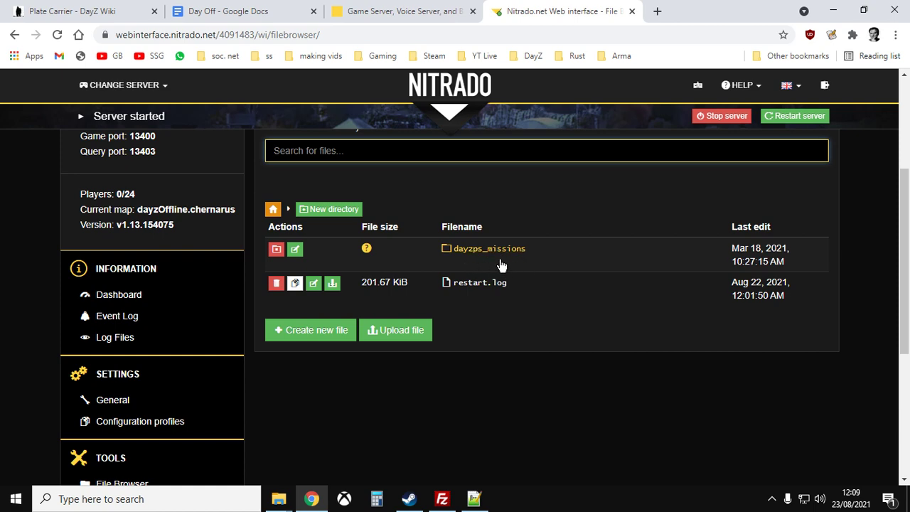
pyautogui.click(502, 262)
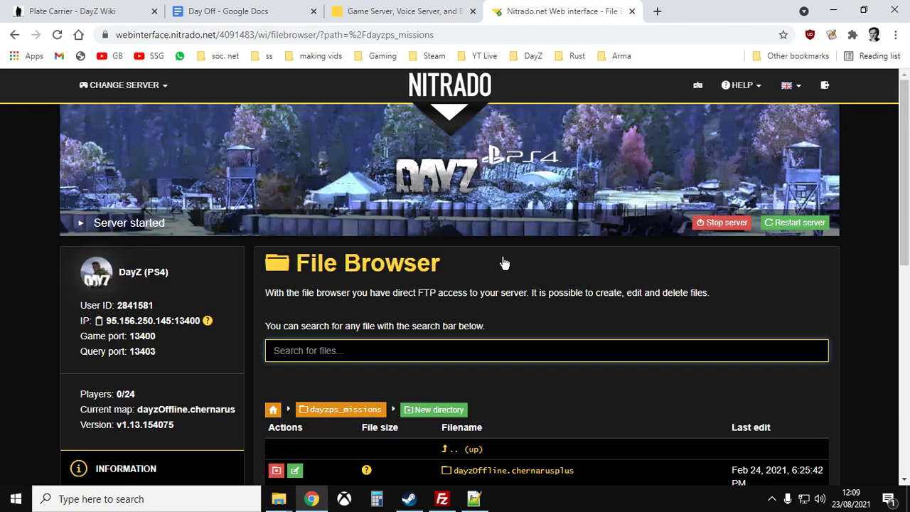
pyautogui.scroll(-3, 502, 261)
pyautogui.scroll(-1, 501, 261)
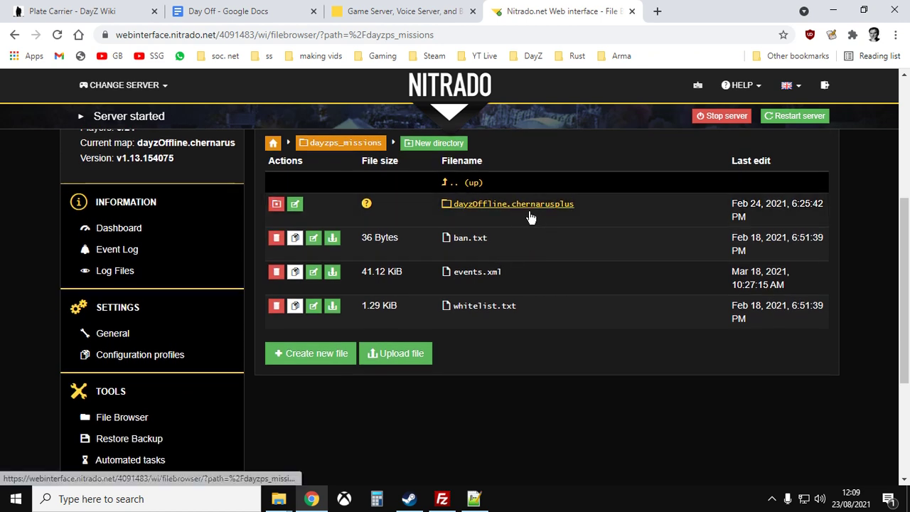
pyautogui.click(533, 212)
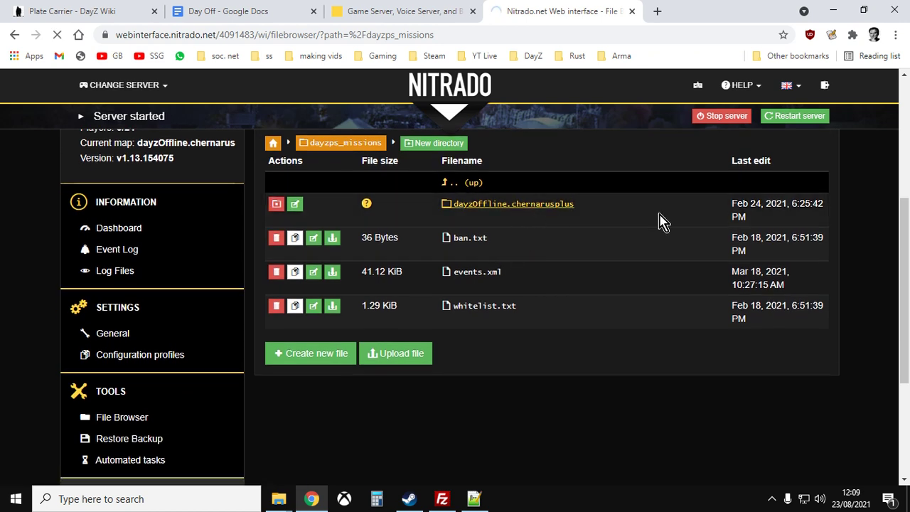
pyautogui.scroll(-2, 639, 227)
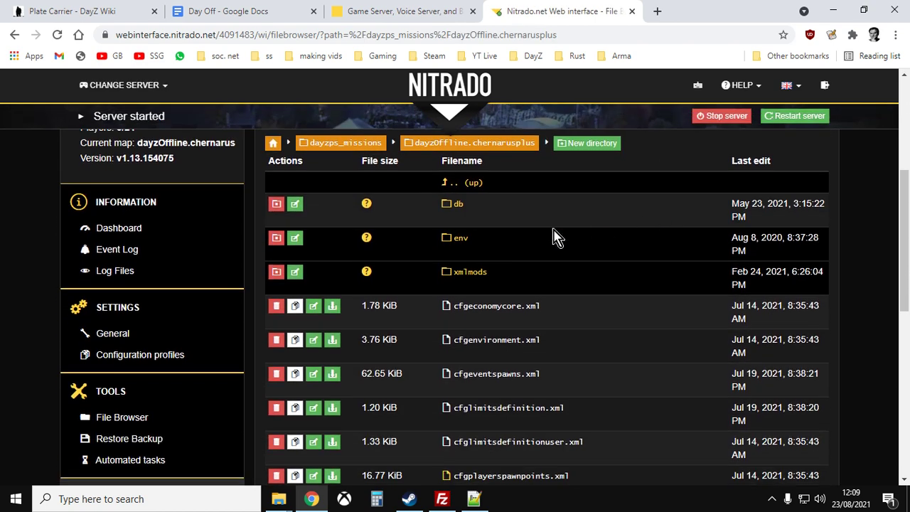
pyautogui.click(467, 216)
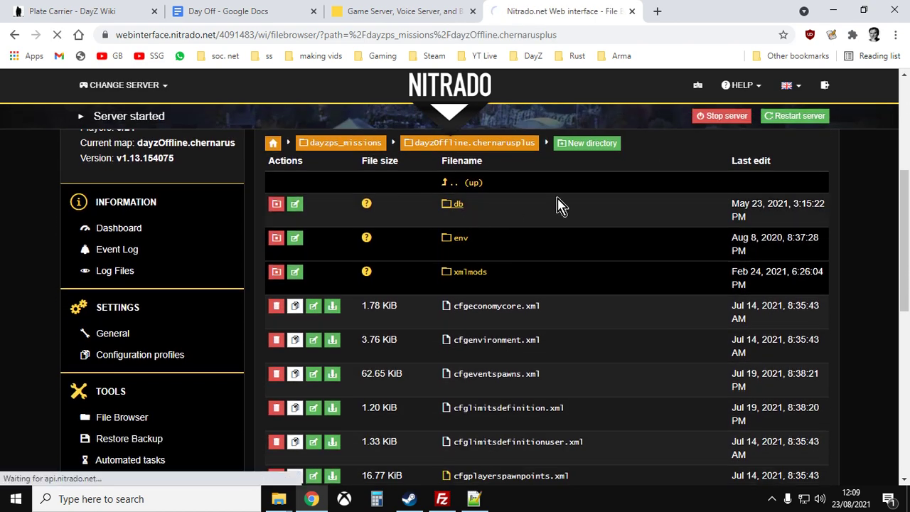
pyautogui.scroll(-5, 572, 206)
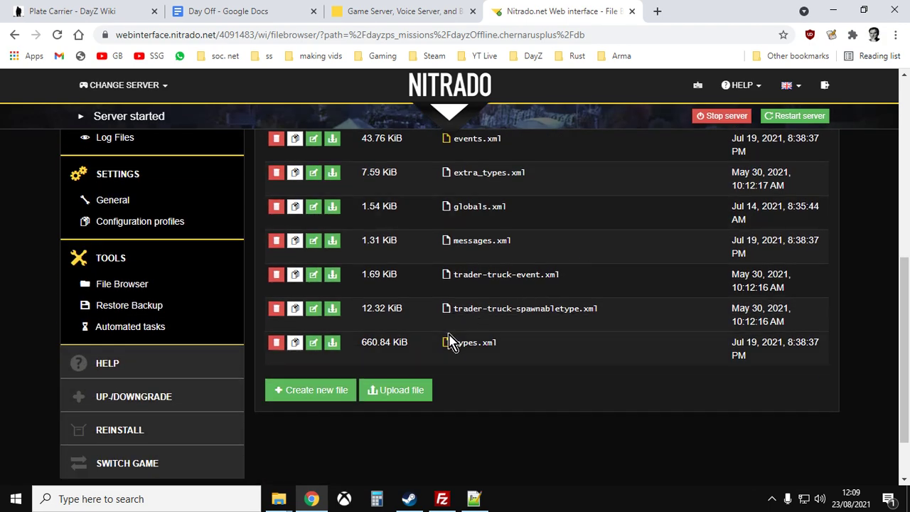
pyautogui.click(473, 342)
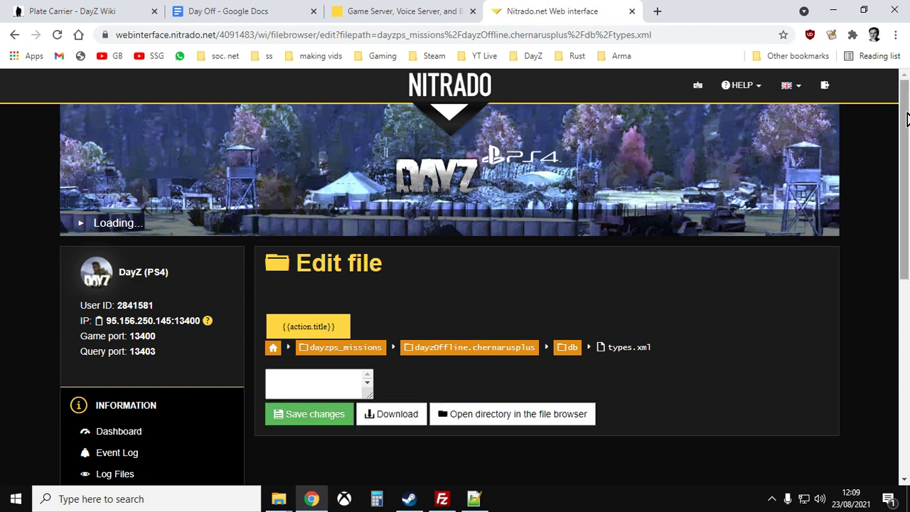
# - Scroll the server's types.xml to the ReflexVest and Repeater entries near line 12979
pyautogui.moveTo(906, 121); pyautogui.dragTo(906, 227)
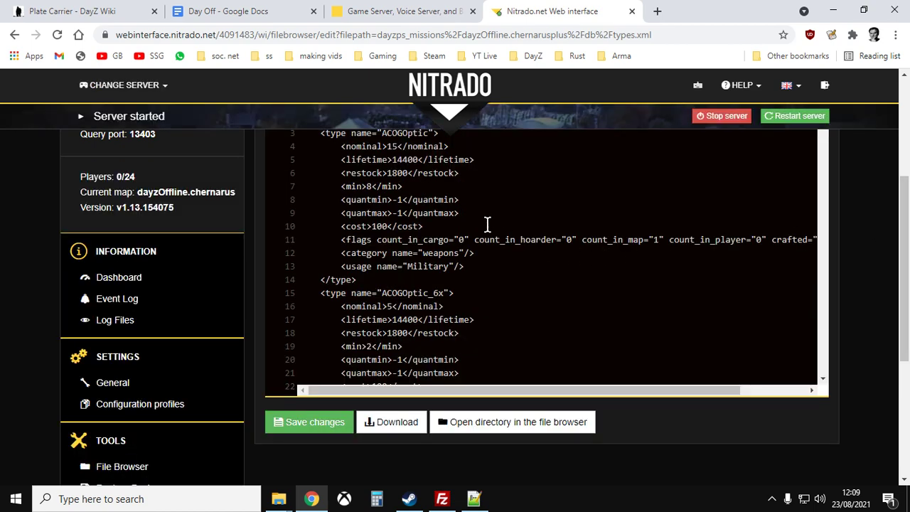
pyautogui.click(478, 502)
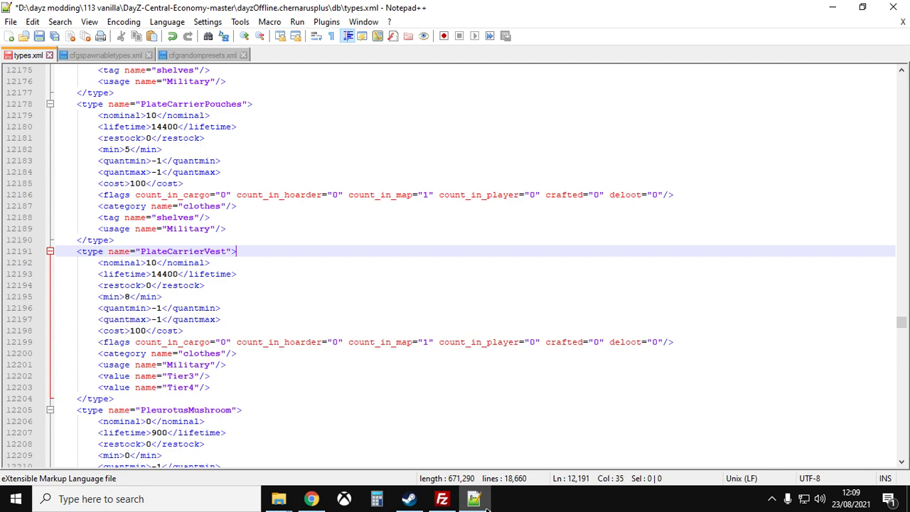
pyautogui.click(484, 506)
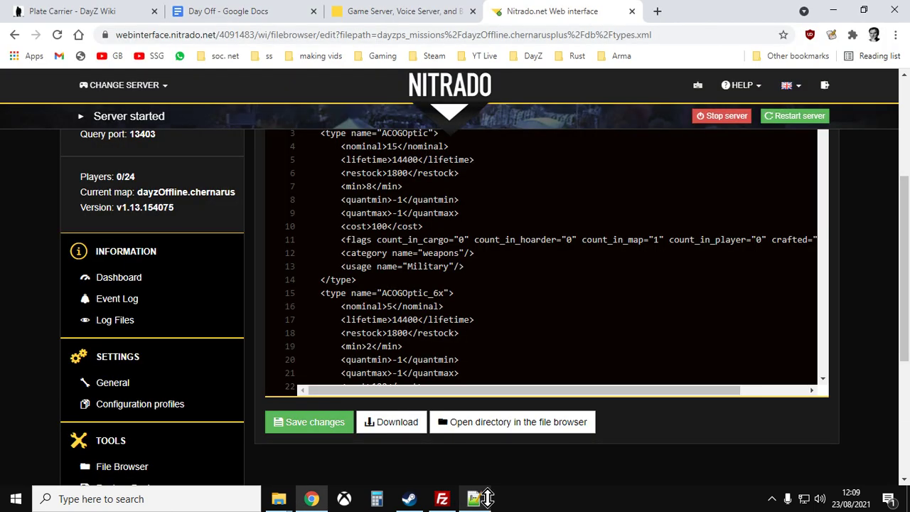
pyautogui.scroll(-7, 561, 268)
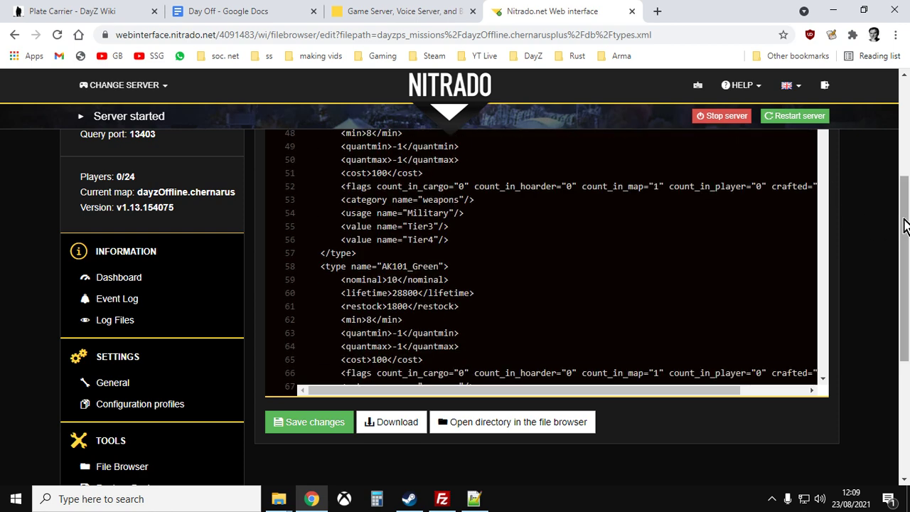
pyautogui.moveTo(906, 223); pyautogui.dragTo(904, 205)
pyautogui.moveTo(825, 162); pyautogui.dragTo(821, 293)
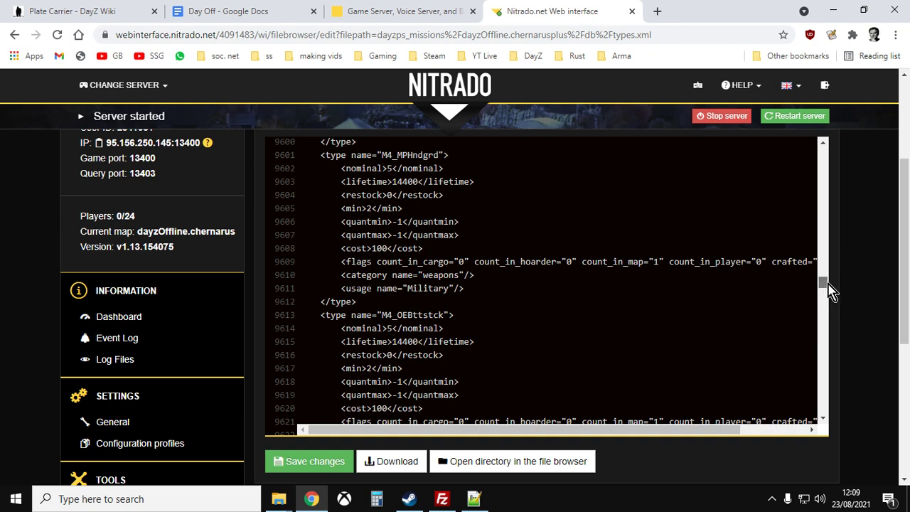
pyautogui.moveTo(823, 284); pyautogui.dragTo(823, 331)
pyautogui.scroll(2, 769, 301)
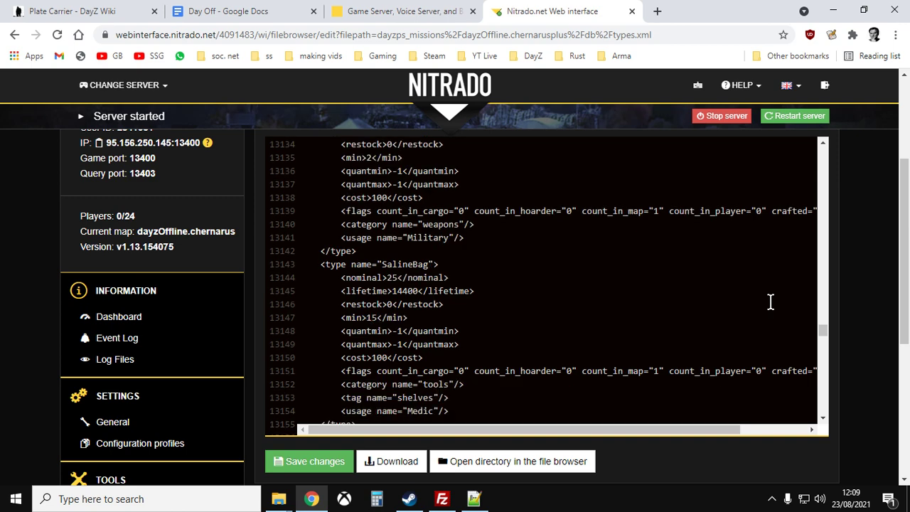
pyautogui.scroll(10, 770, 301)
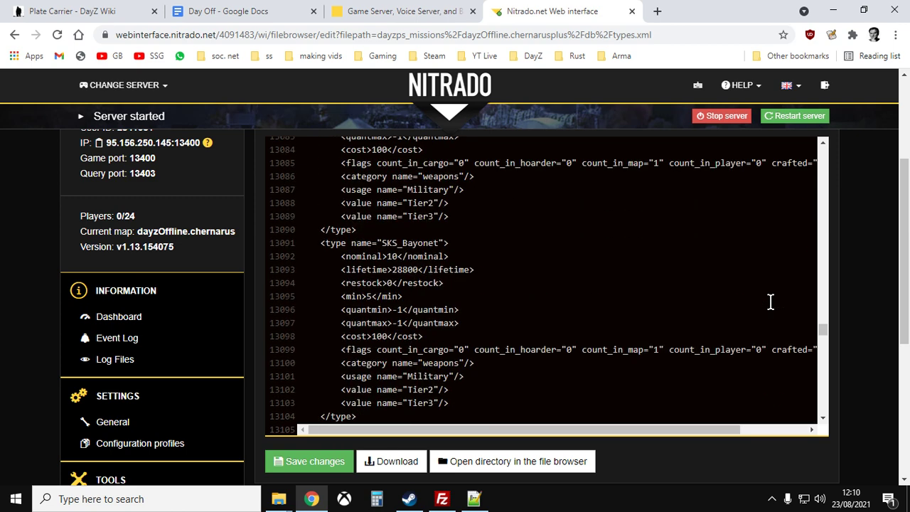
pyautogui.scroll(10, 770, 301)
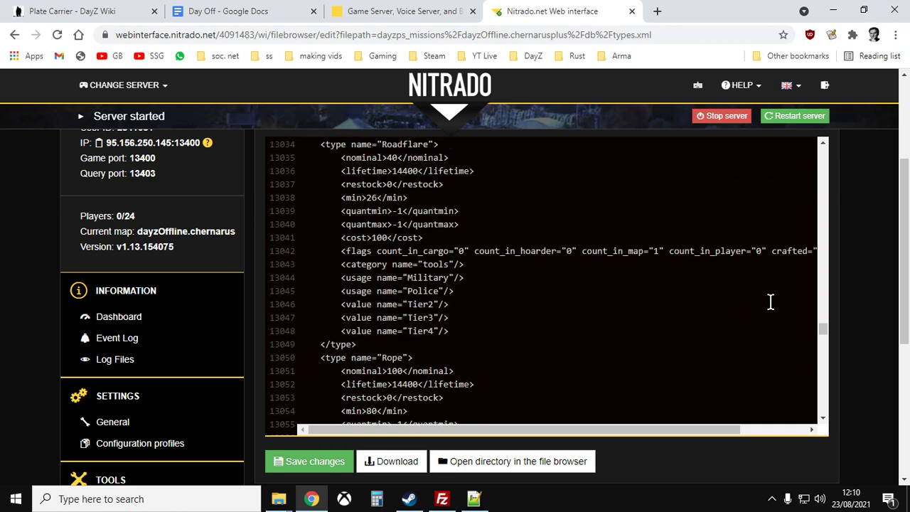
pyautogui.scroll(11, 770, 301)
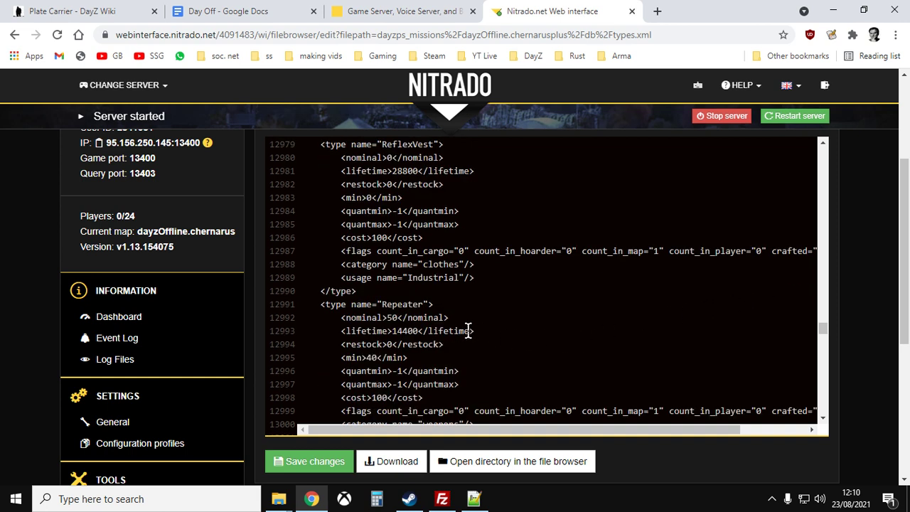
# - Check the local copy's values, then show the server's PlateCarrierVest entry (nominal 0, min 0, lifetime 14400)
pyautogui.click(472, 500)
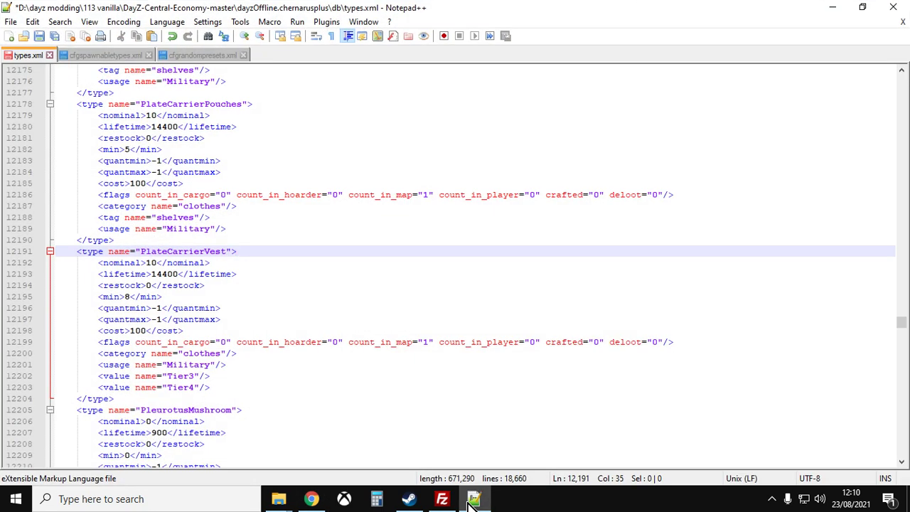
pyautogui.click(472, 500)
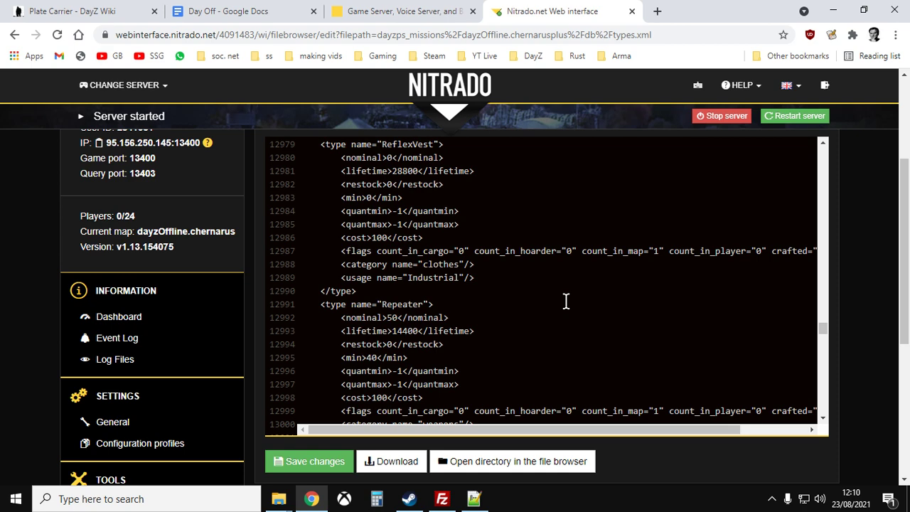
pyautogui.scroll(16, 567, 302)
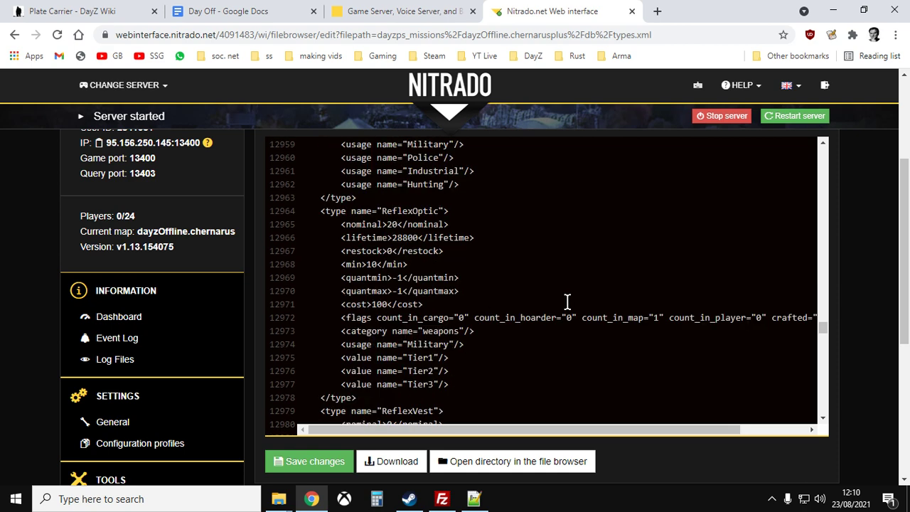
pyautogui.scroll(20, 567, 302)
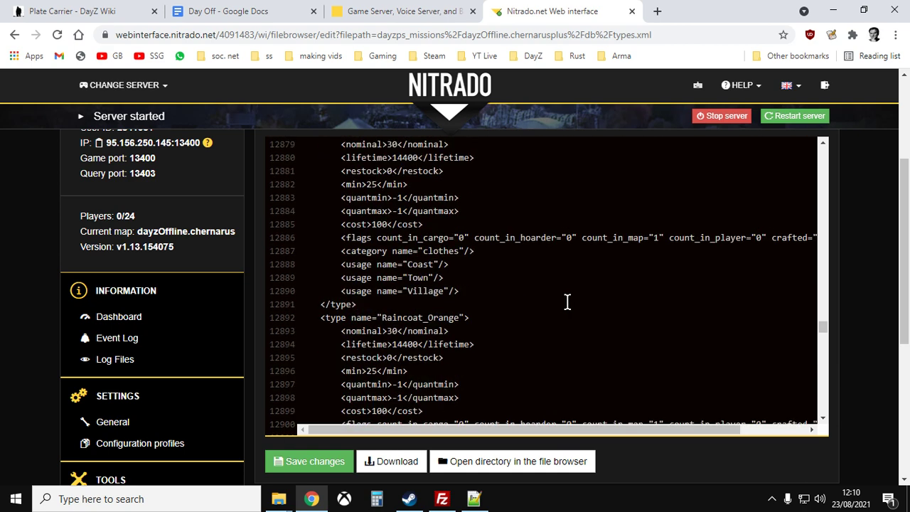
pyautogui.scroll(20, 567, 302)
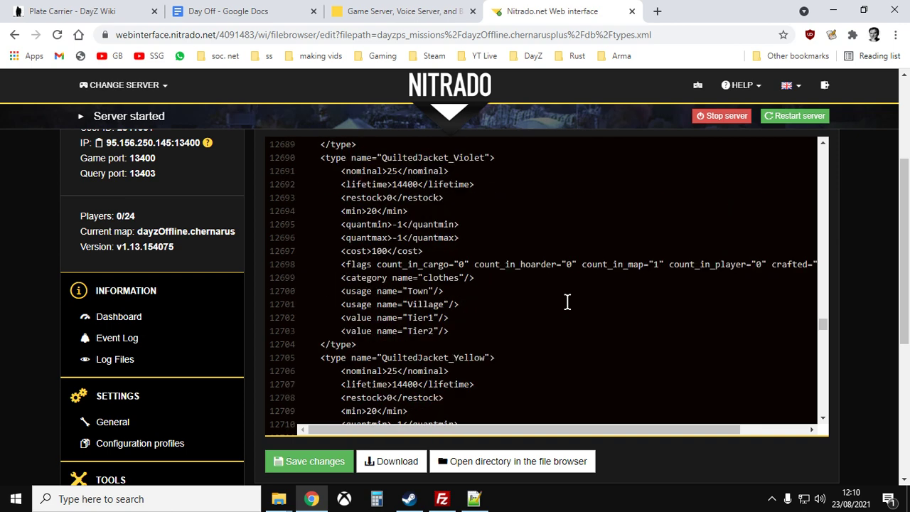
pyautogui.scroll(20, 568, 302)
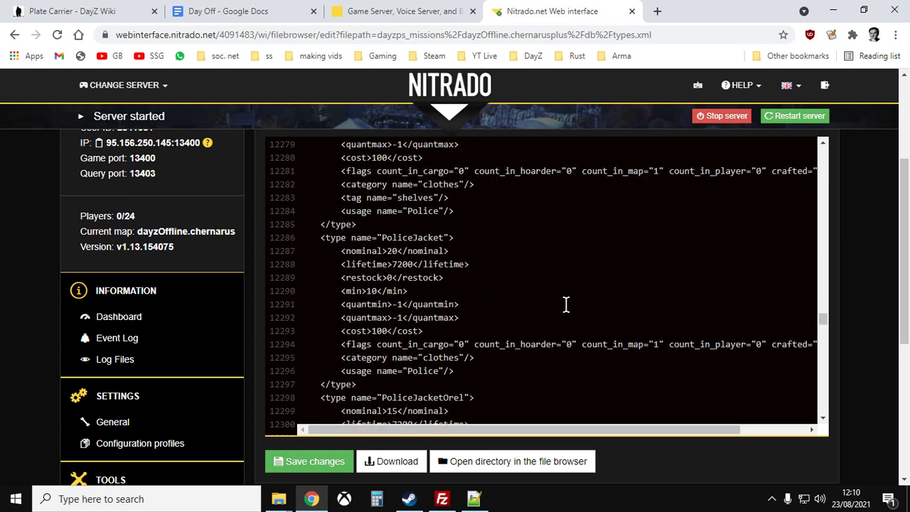
pyautogui.scroll(20, 565, 304)
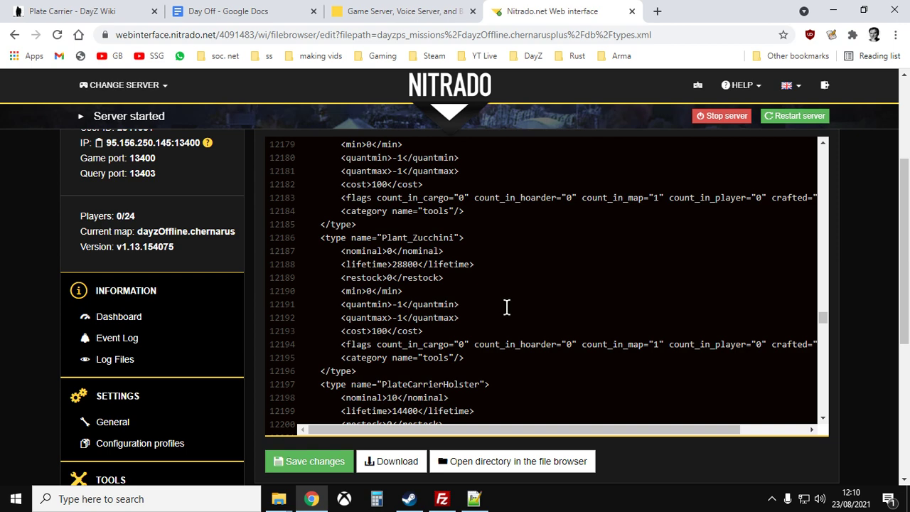
pyautogui.scroll(-2, 506, 304)
pyautogui.scroll(-1, 467, 284)
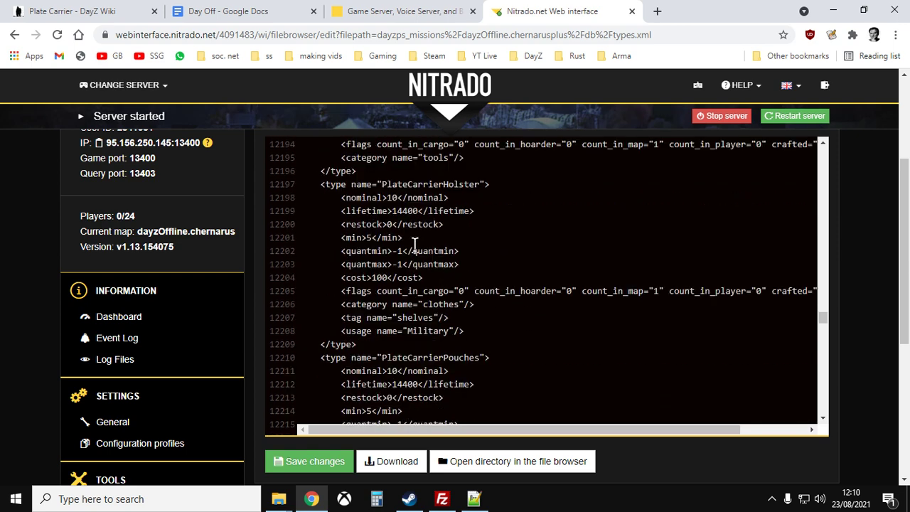
pyautogui.scroll(-1, 466, 290)
pyautogui.scroll(-2, 466, 290)
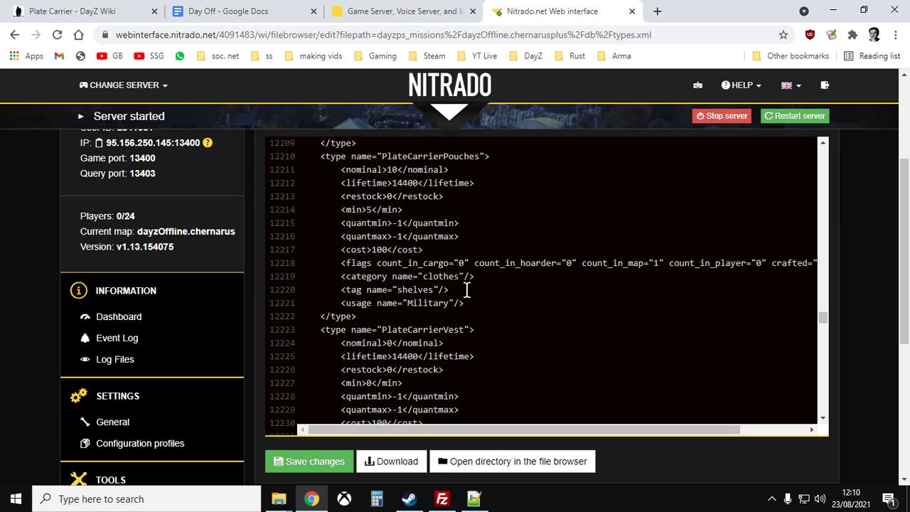
pyautogui.scroll(-1, 466, 290)
pyautogui.scroll(1, 466, 290)
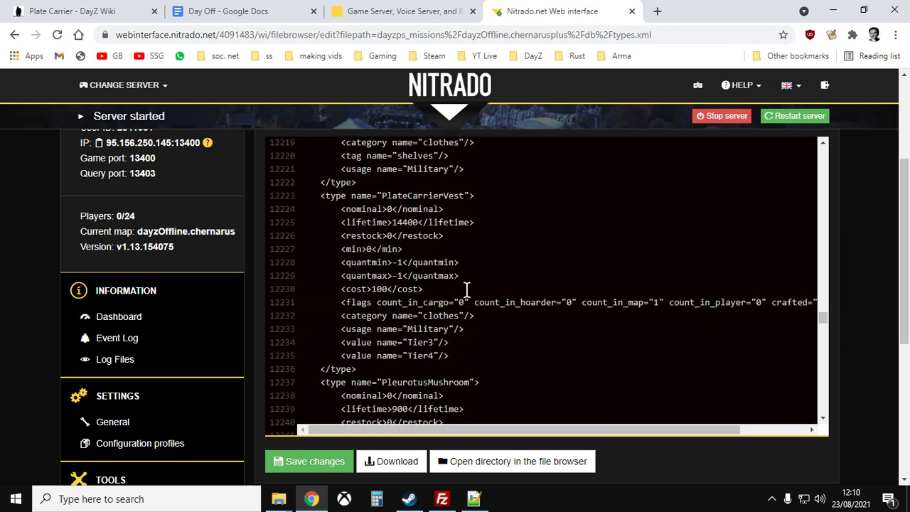
# - Change PlateCarrierVest's nominal from 0 to 10 and min to 8, and save the file
pyautogui.moveTo(323, 205); pyautogui.dragTo(521, 382)
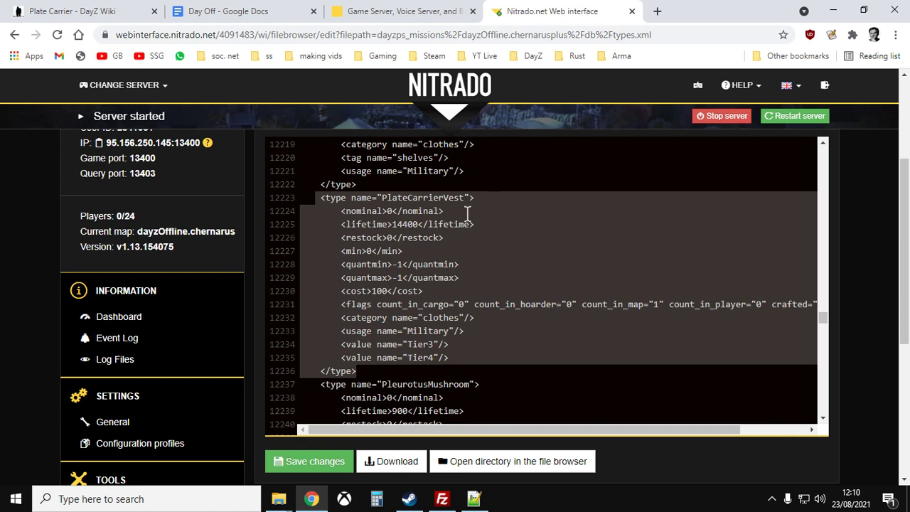
pyautogui.click(405, 222)
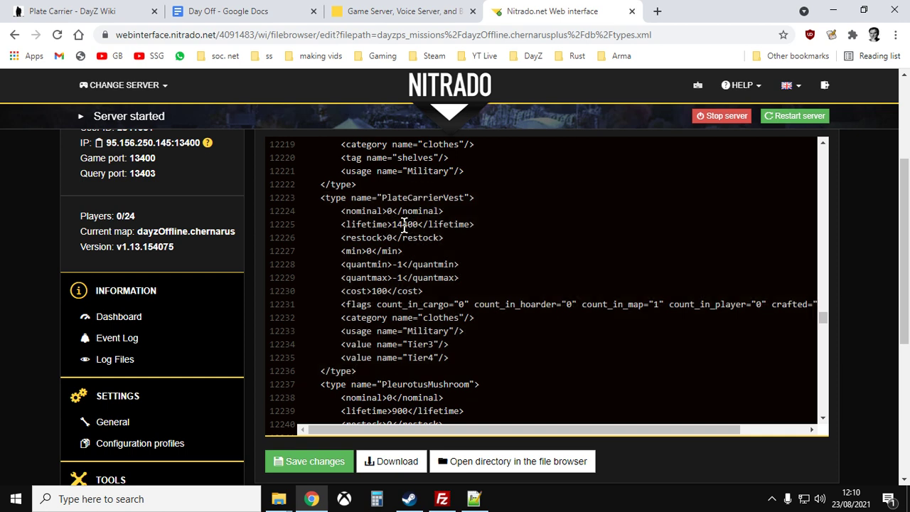
pyautogui.press('BackSpace')
pyautogui.write('10')
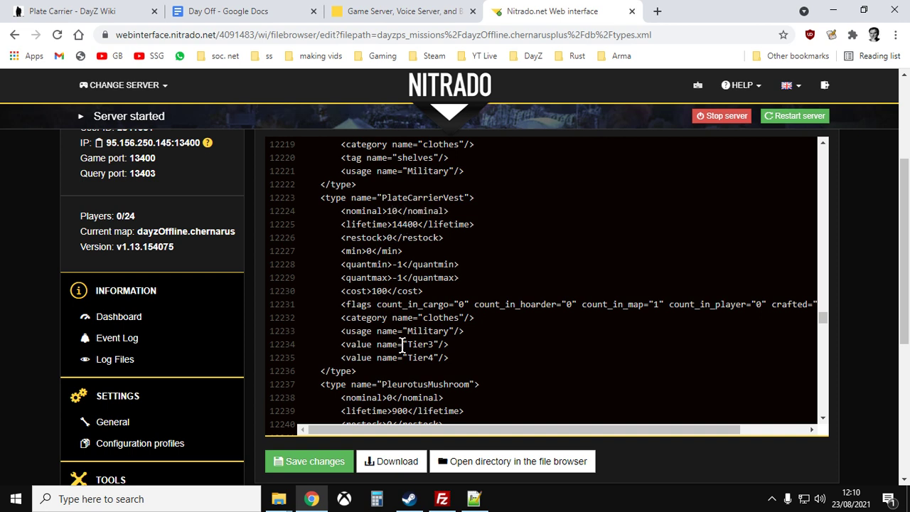
pyautogui.press('Down')
pyautogui.press('Down')
pyautogui.press('Down')
pyautogui.press('Left')
pyautogui.press('Left')
pyautogui.press('Left')
pyautogui.press('Left')
pyautogui.press('Left')
pyautogui.write('8')
pyautogui.click(318, 469)
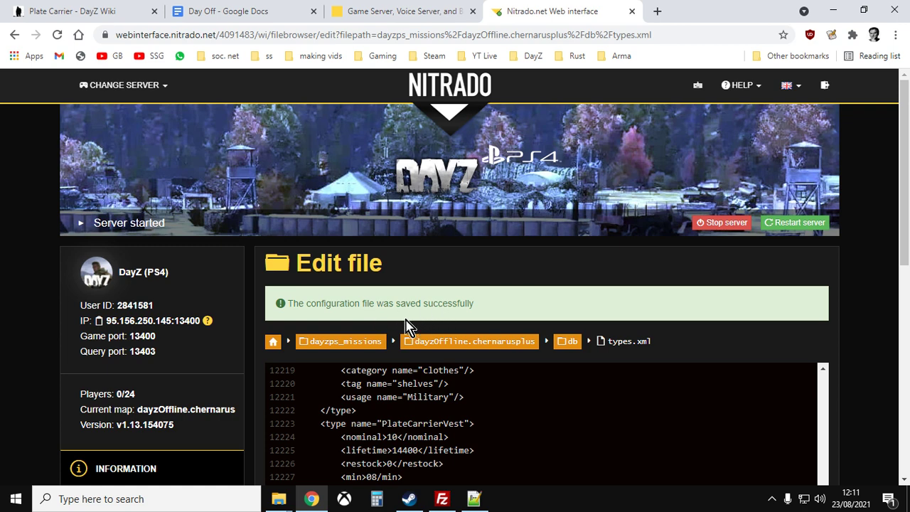
# - Restart the Nitrado game server to apply the change, then return to the Plate Carrier wiki article
pyautogui.click(797, 224)
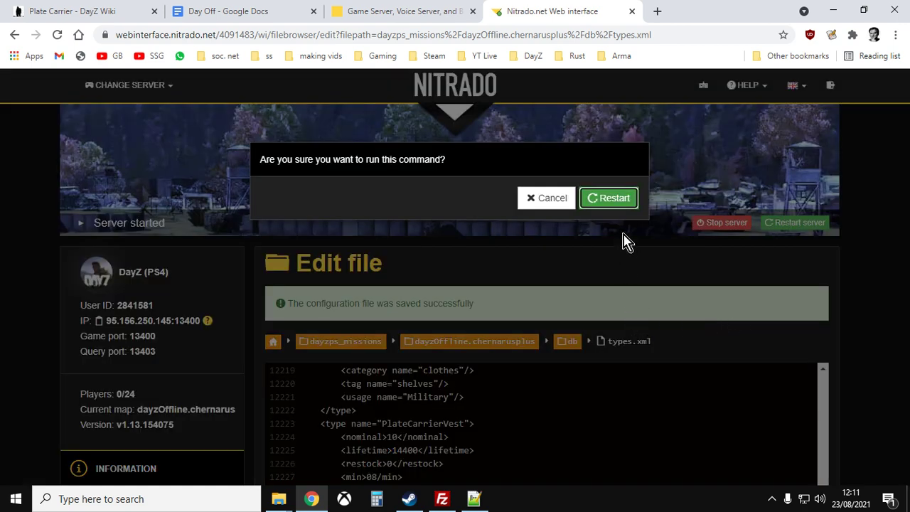
pyautogui.press('Return')
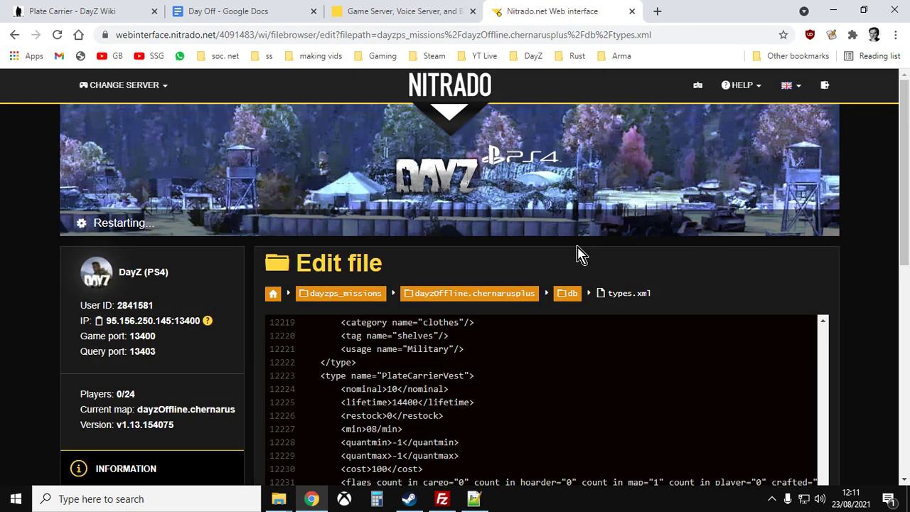
pyautogui.click(66, 10)
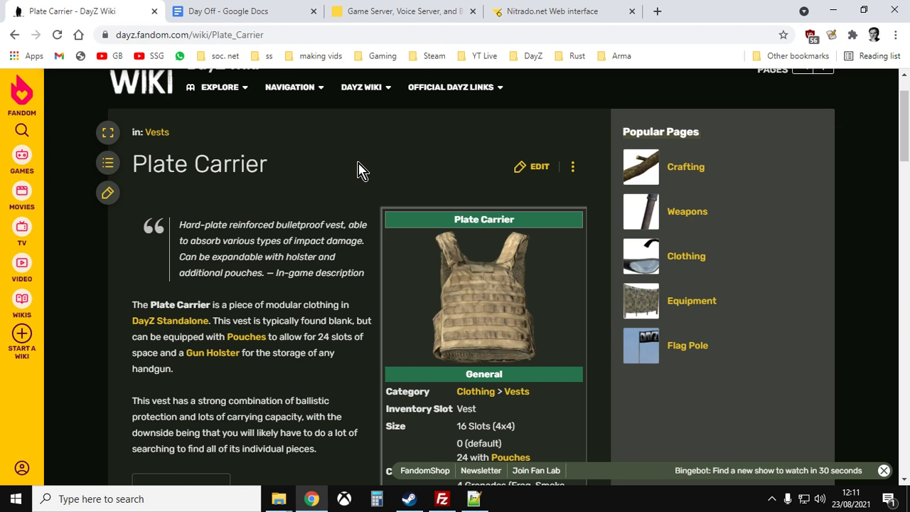